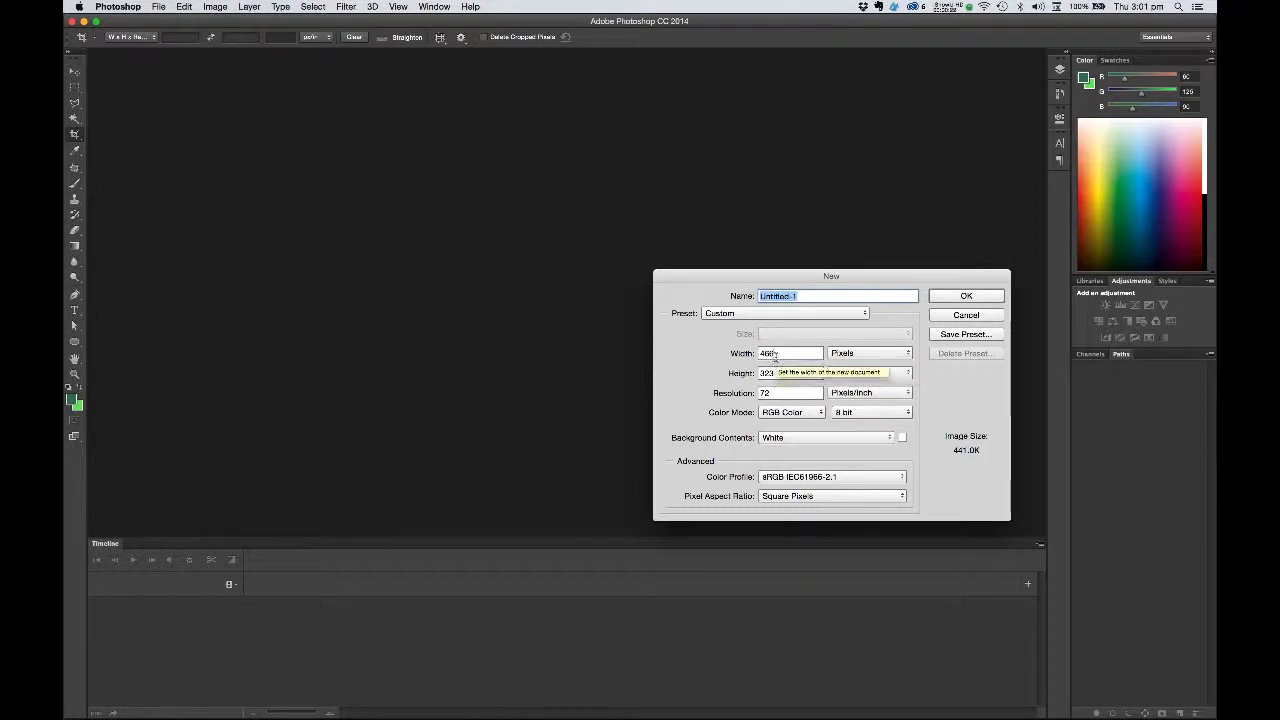
- Create a new document 1280 pixels wide and 720 pixels high
click(775, 354)
text(1280)
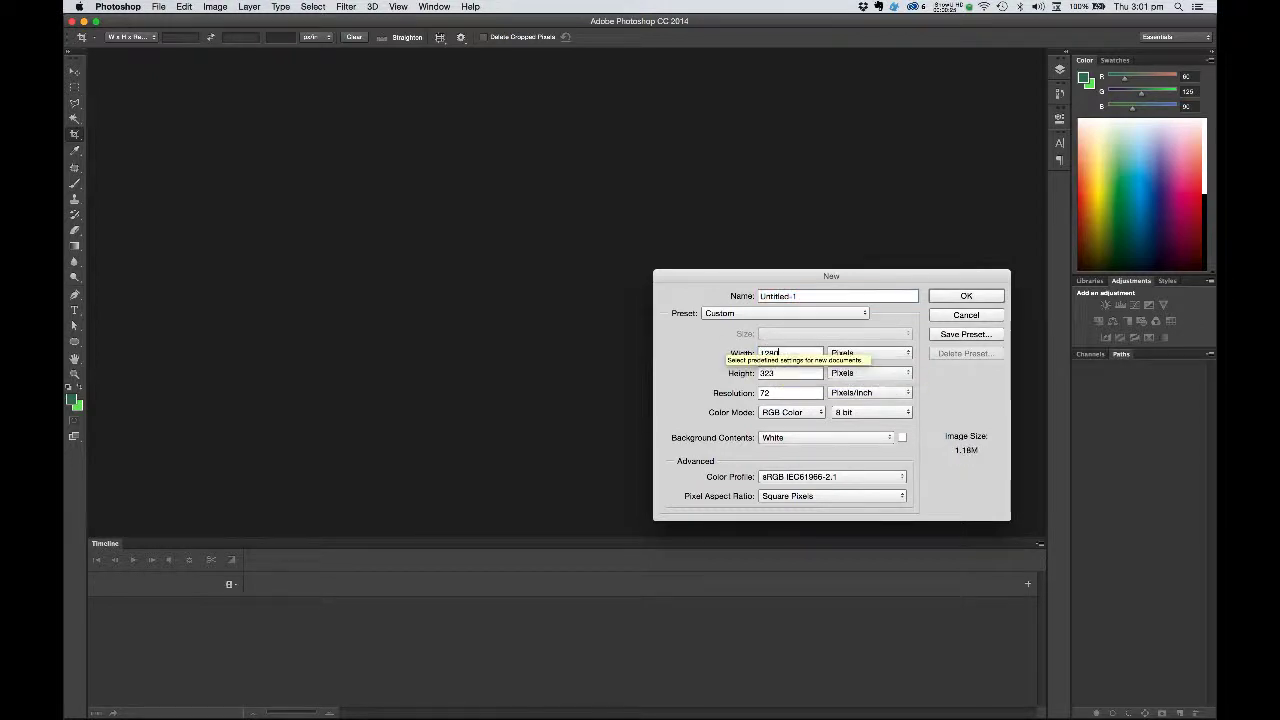
key(Tab)
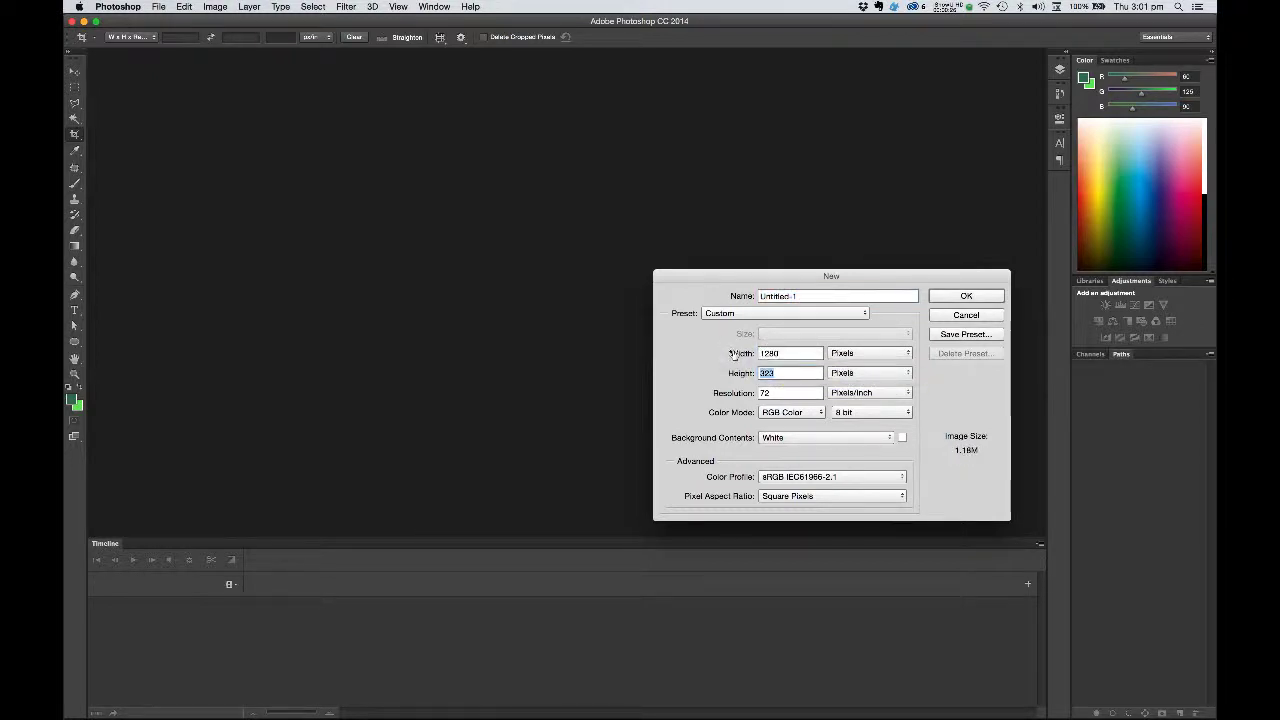
text(720)
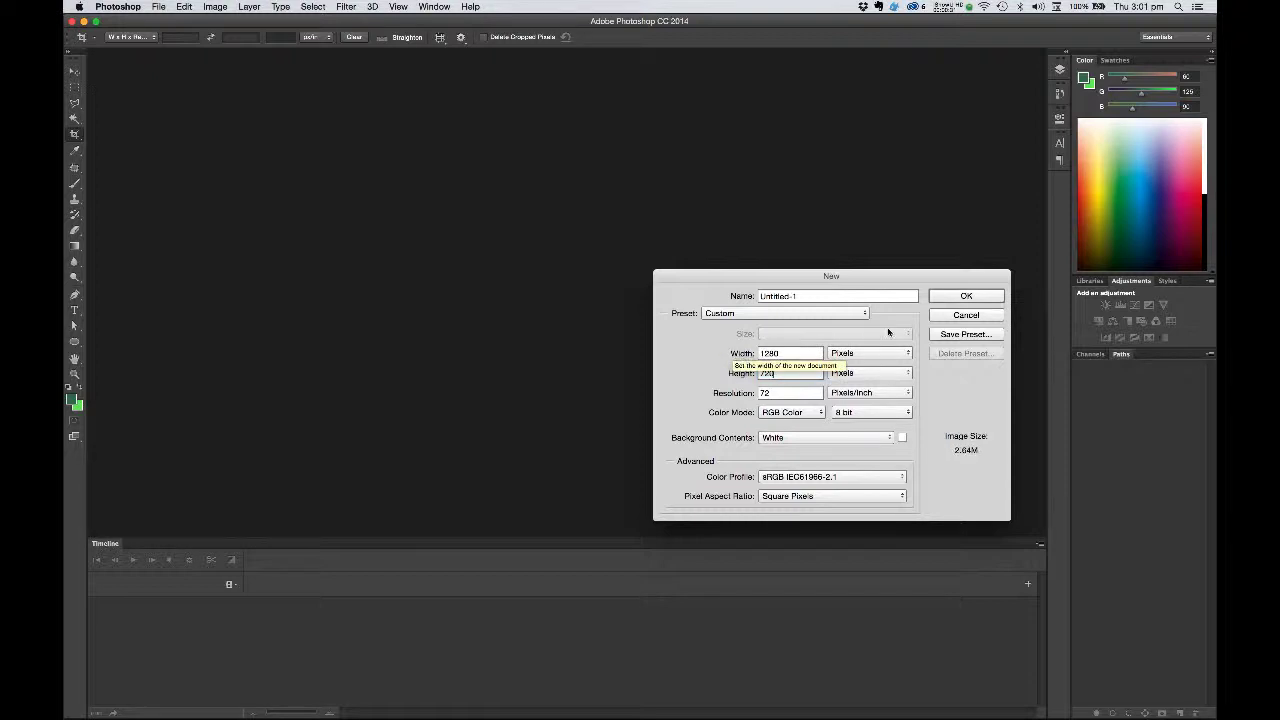
click(966, 296)
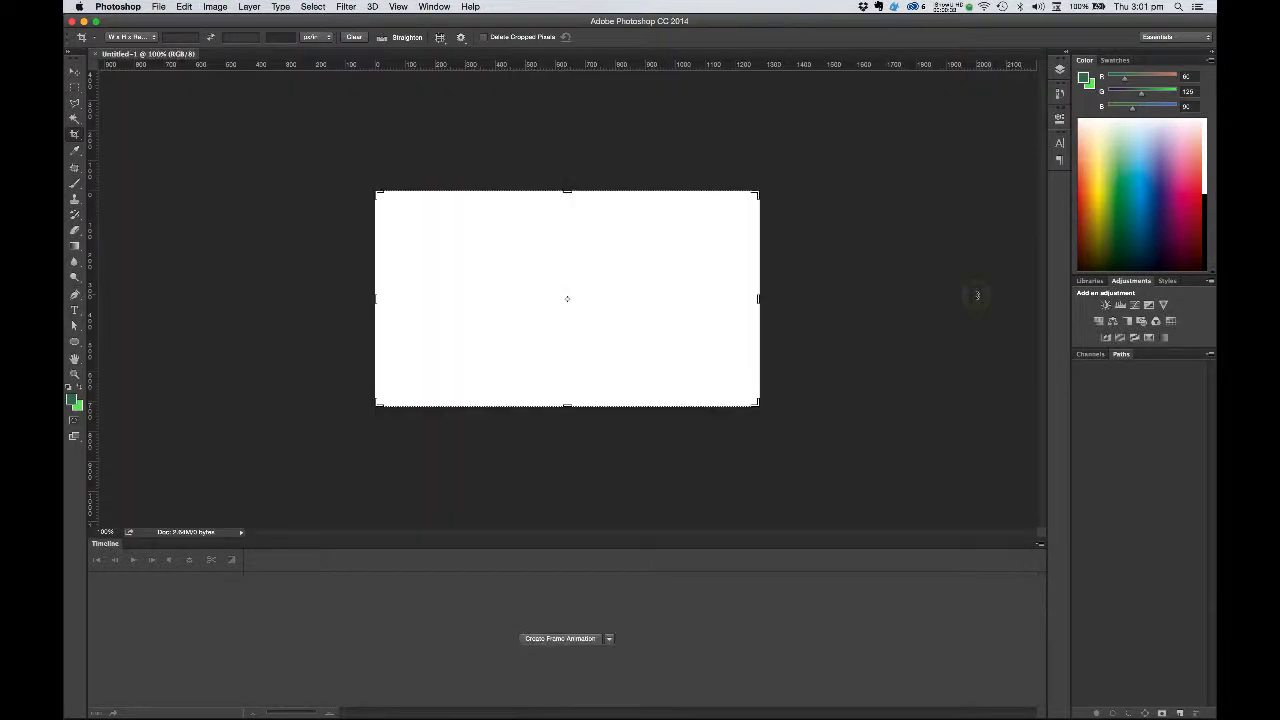
- Place the Merchandise%20-%20Green%20Lady.mp4 video from Downloads as a linked file at its default size and position
click(158, 7)
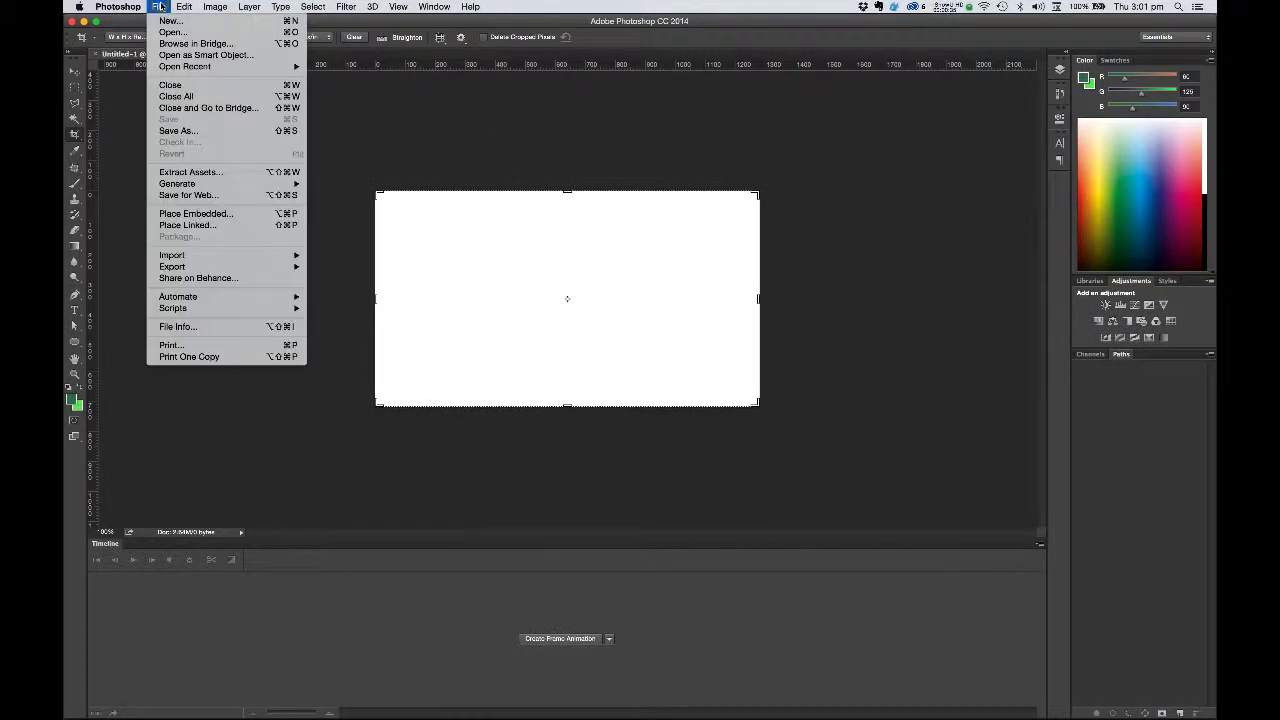
click(187, 229)
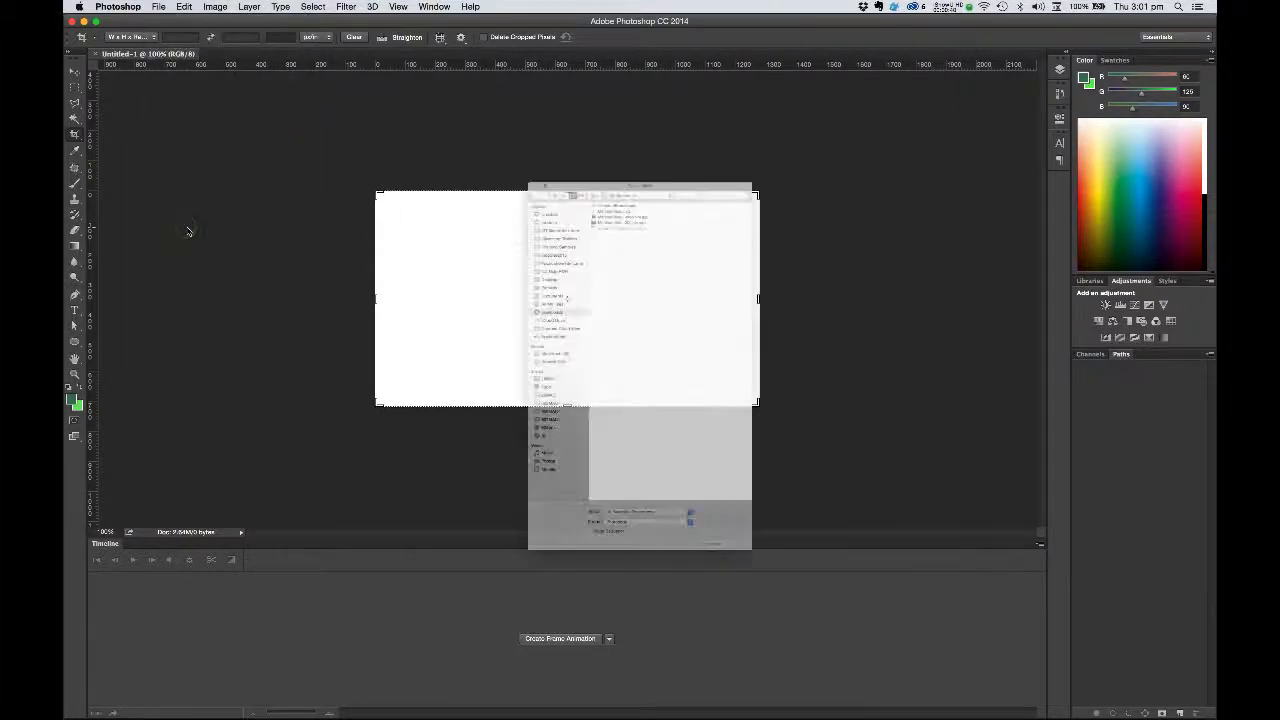
click(606, 91)
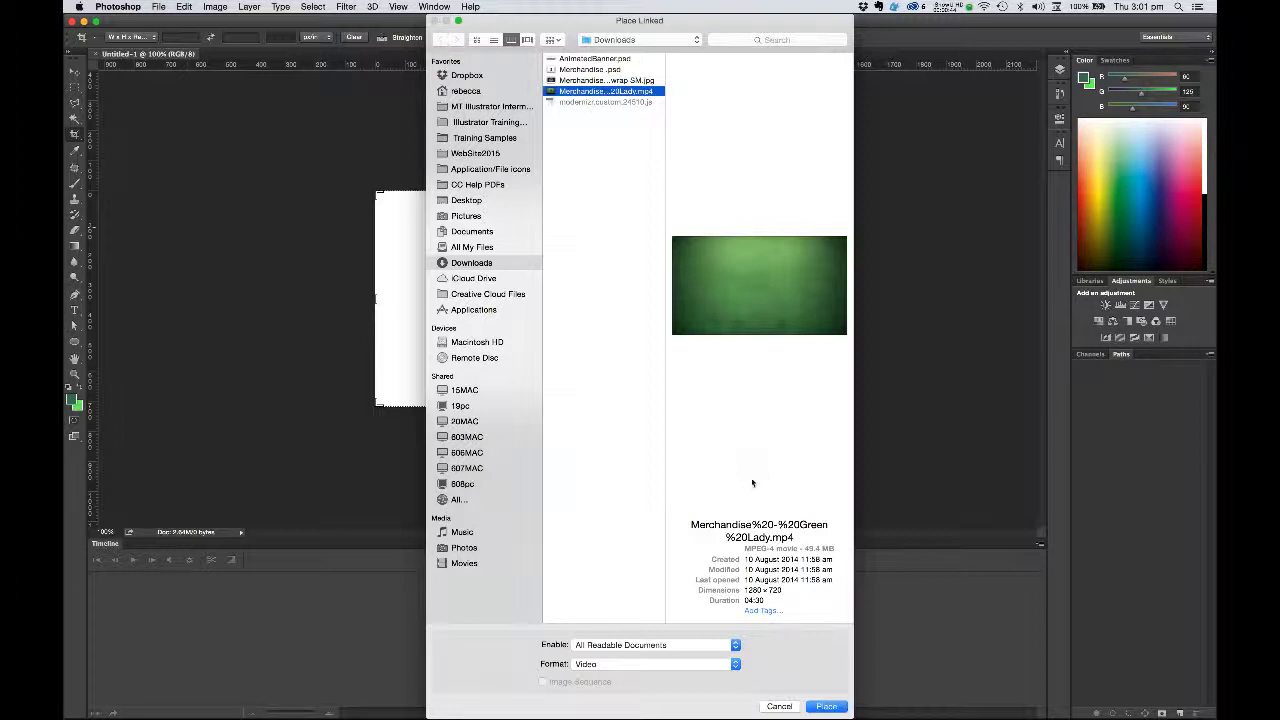
click(838, 707)
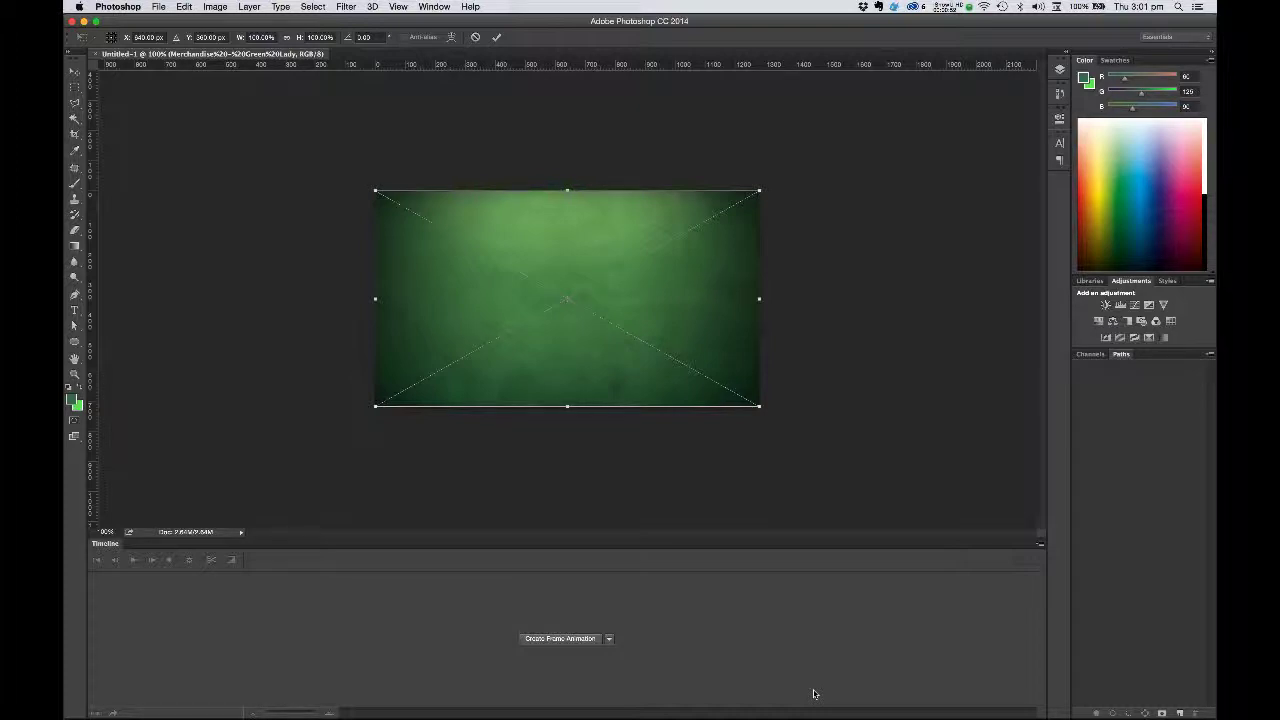
click(497, 37)
key(c)
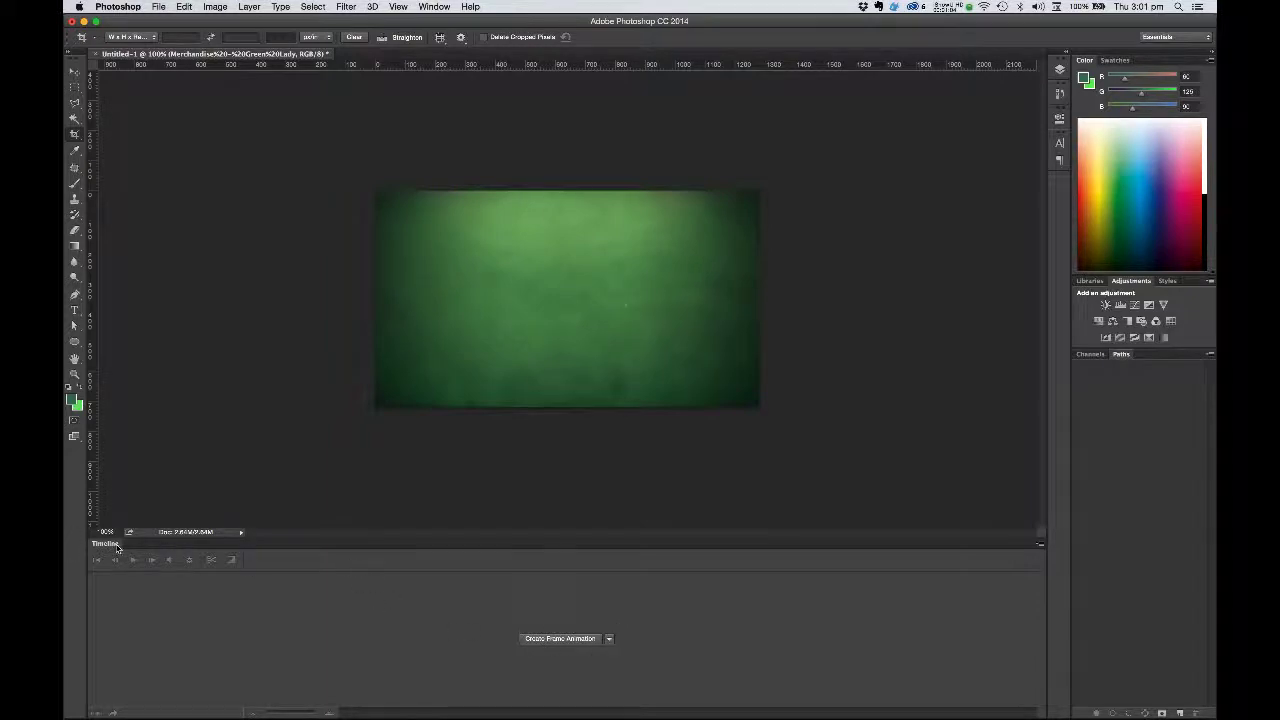
- Create a video timeline for the placed clip and briefly play its opening
click(434, 7)
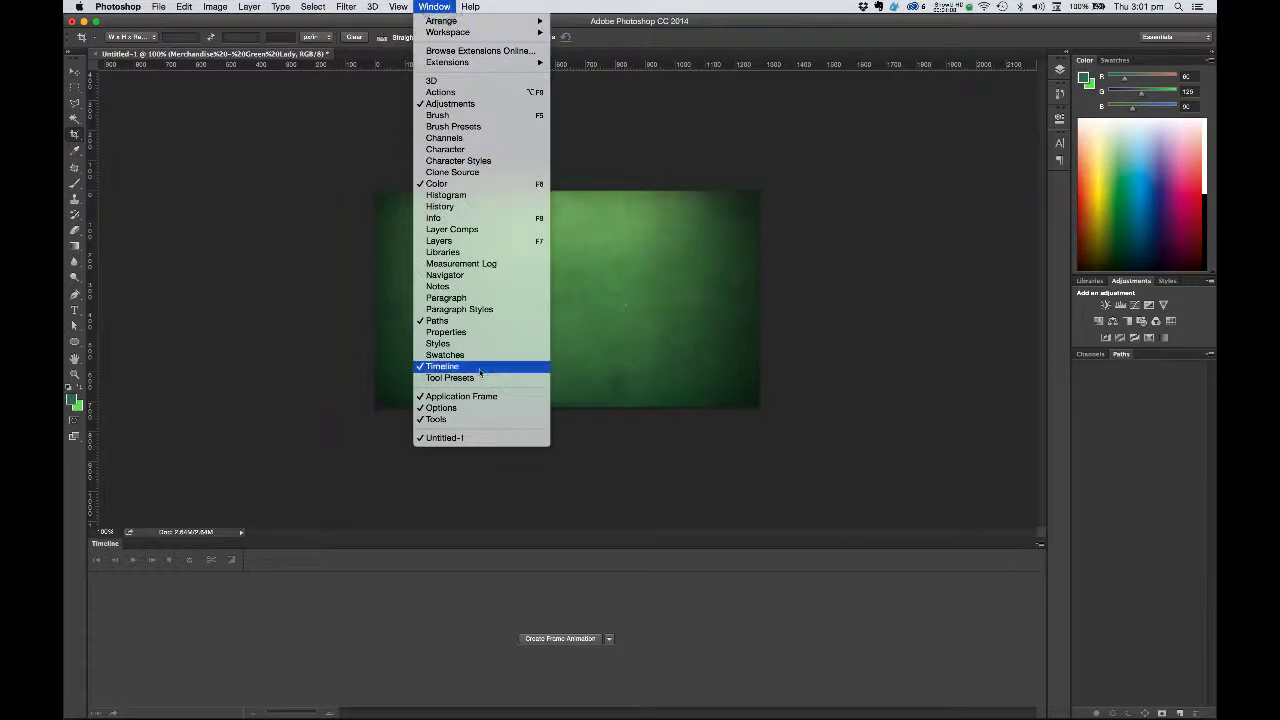
click(284, 440)
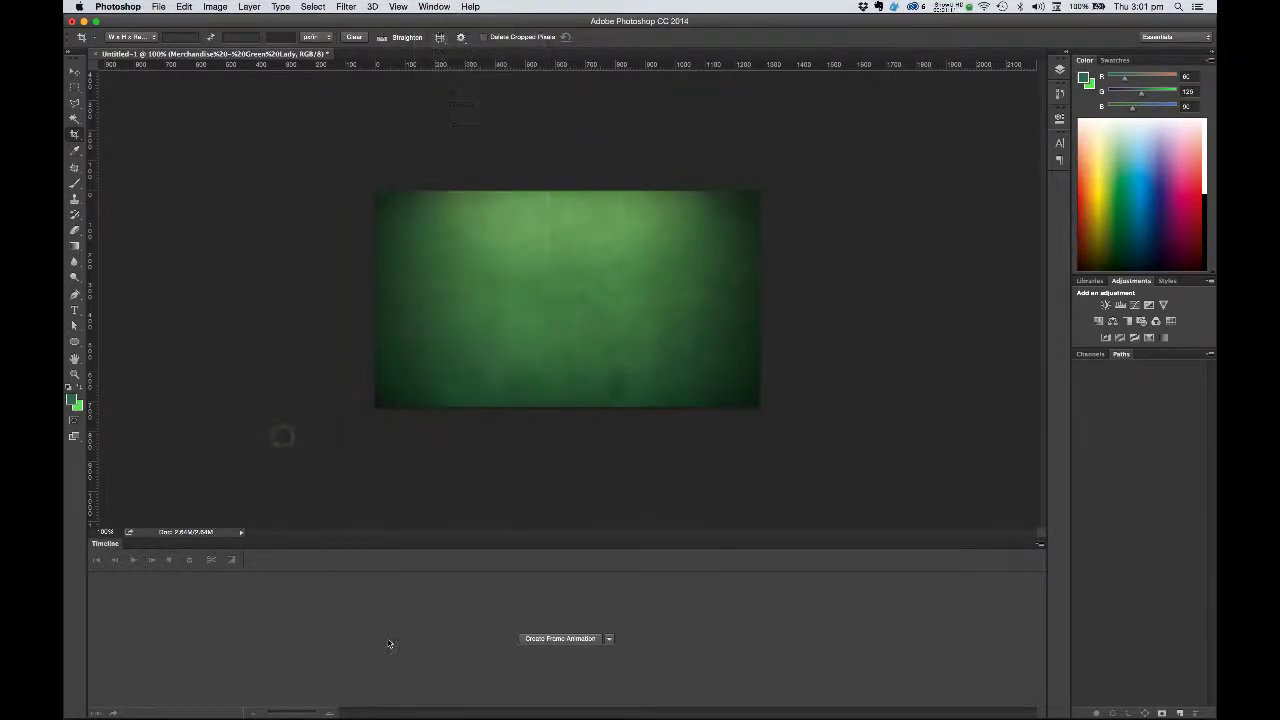
click(610, 639)
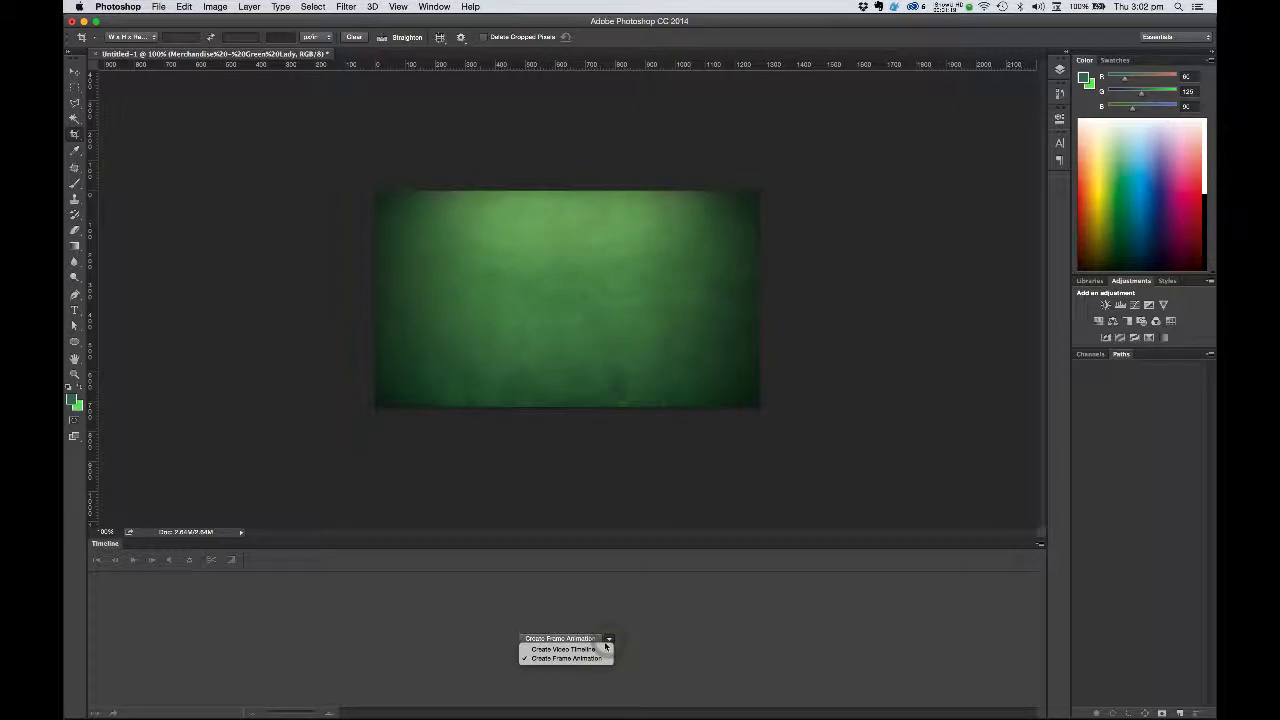
click(597, 650)
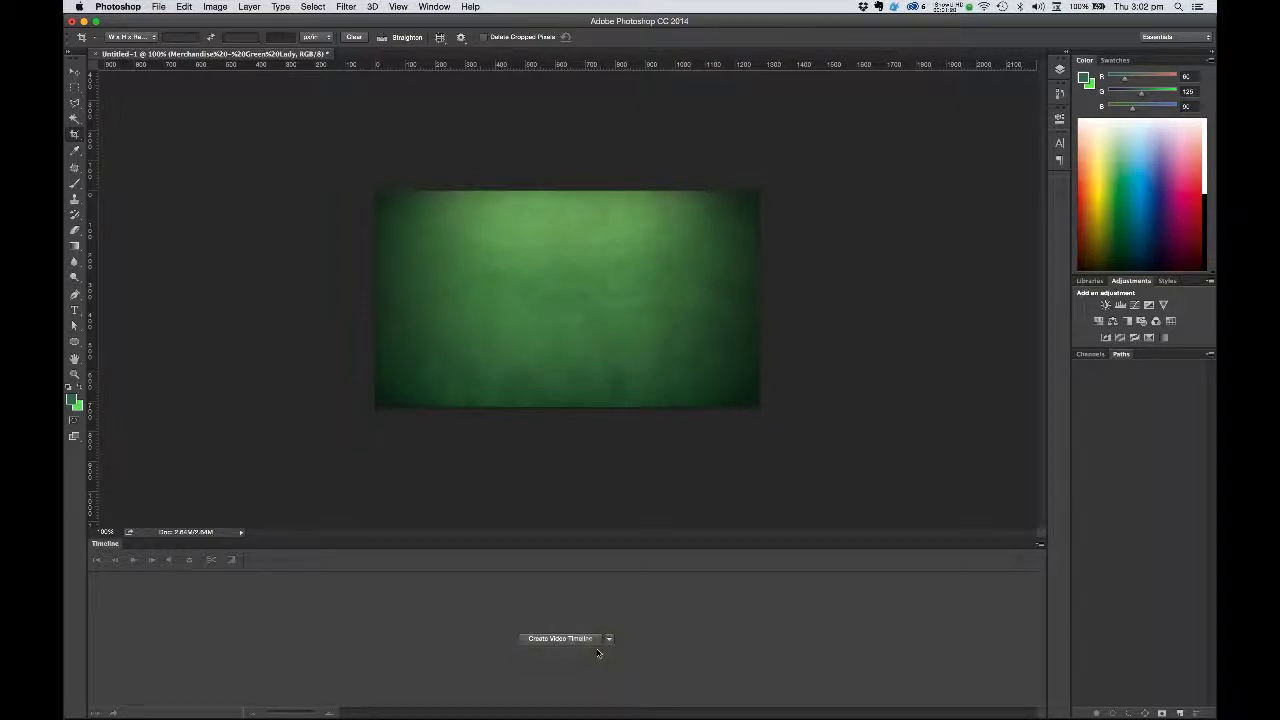
click(554, 640)
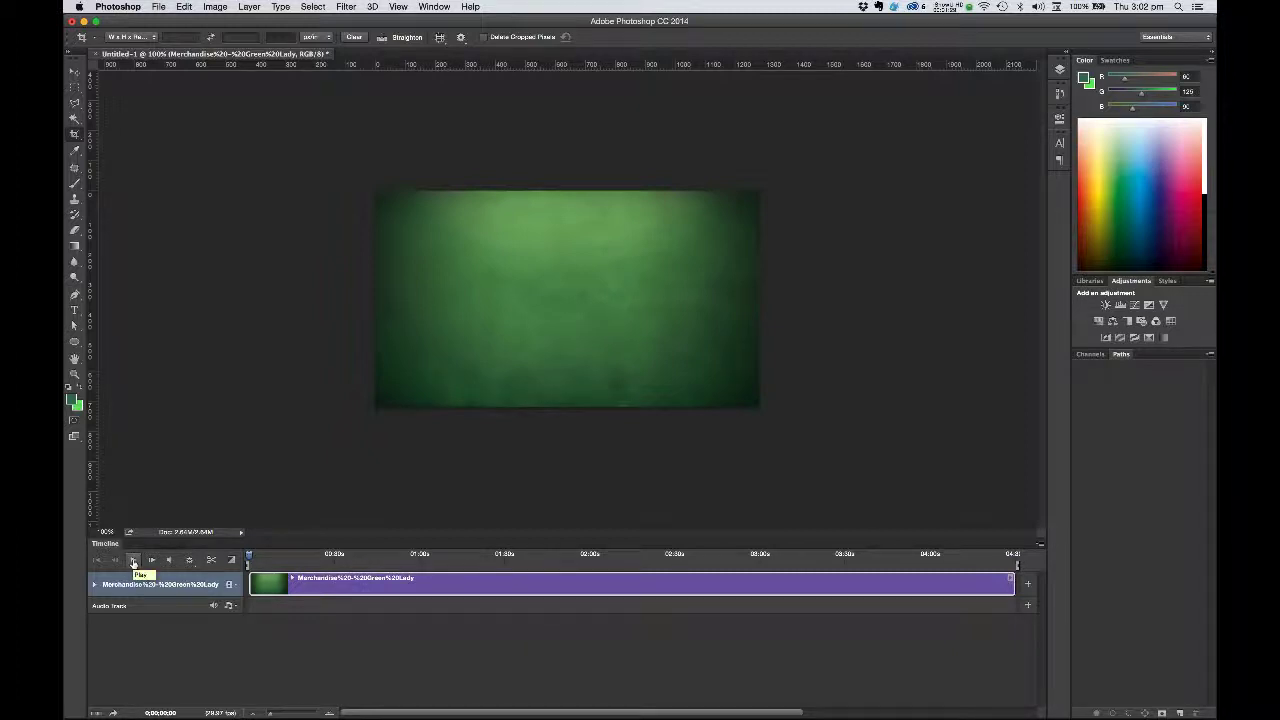
click(133, 562)
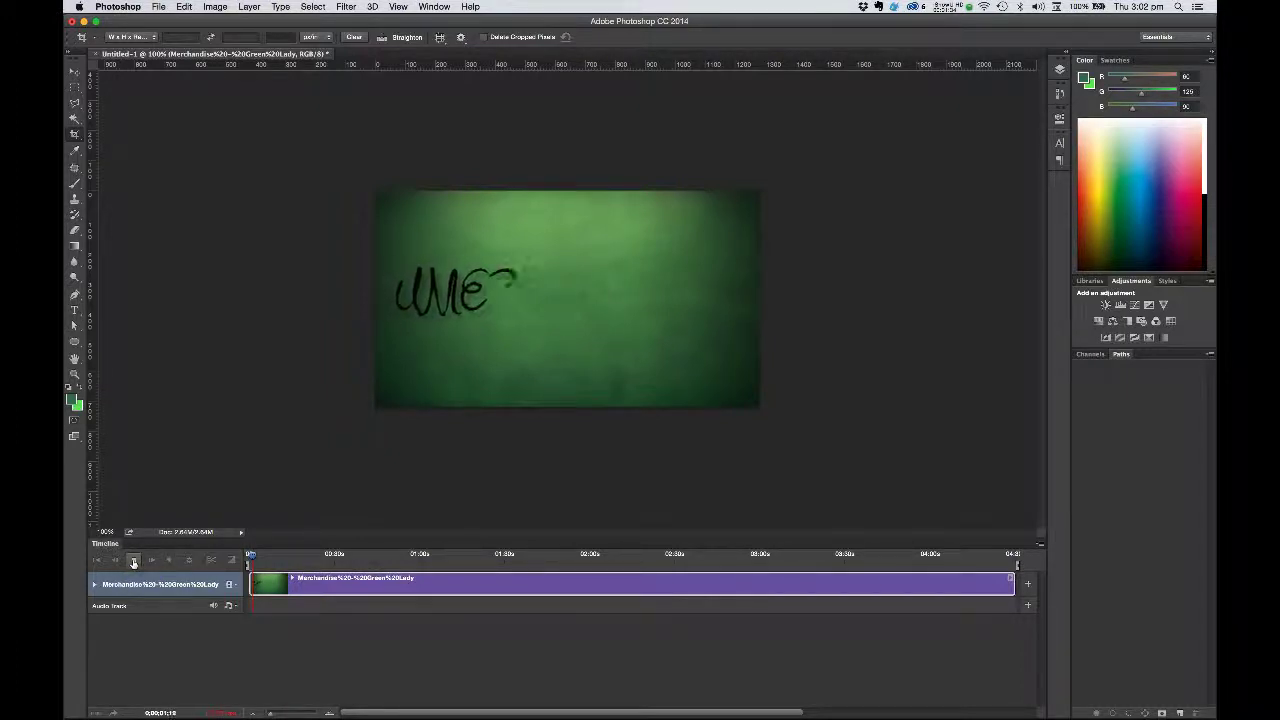
click(133, 562)
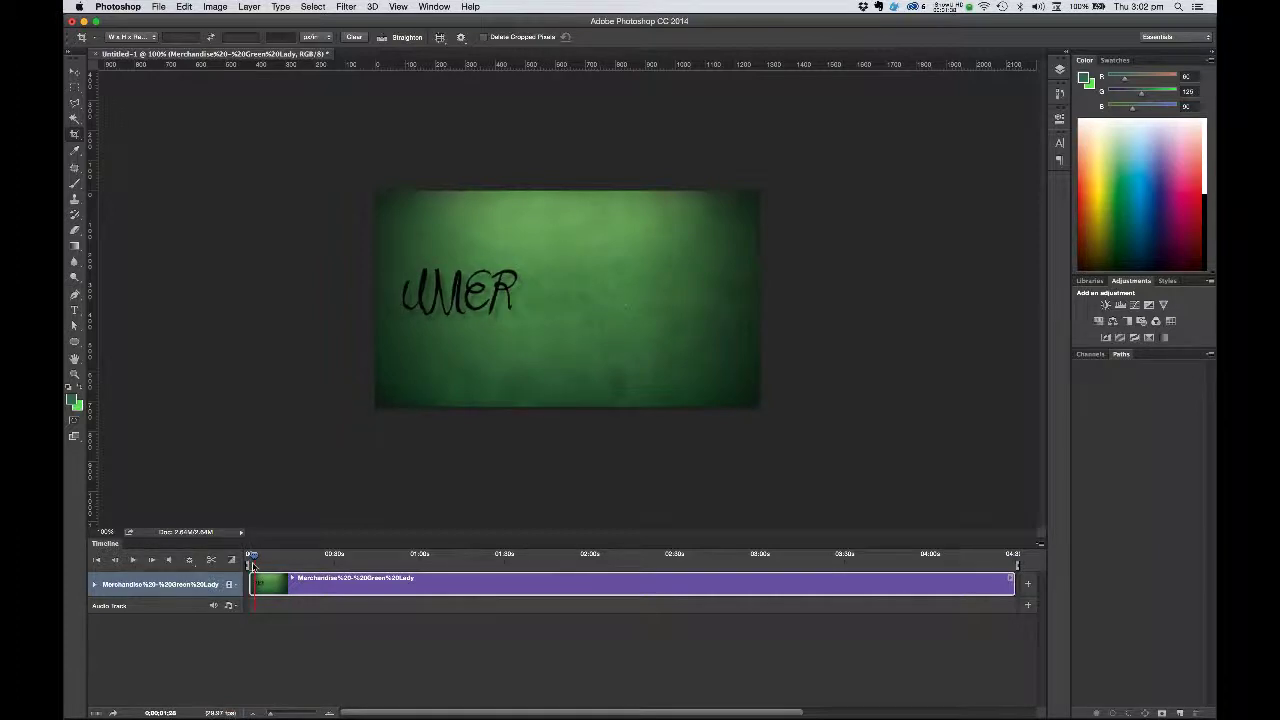
- Trim the start of the clip to the playhead placed at about 20 seconds, where the cube sculpture is in view
drag(252, 559, 306, 553)
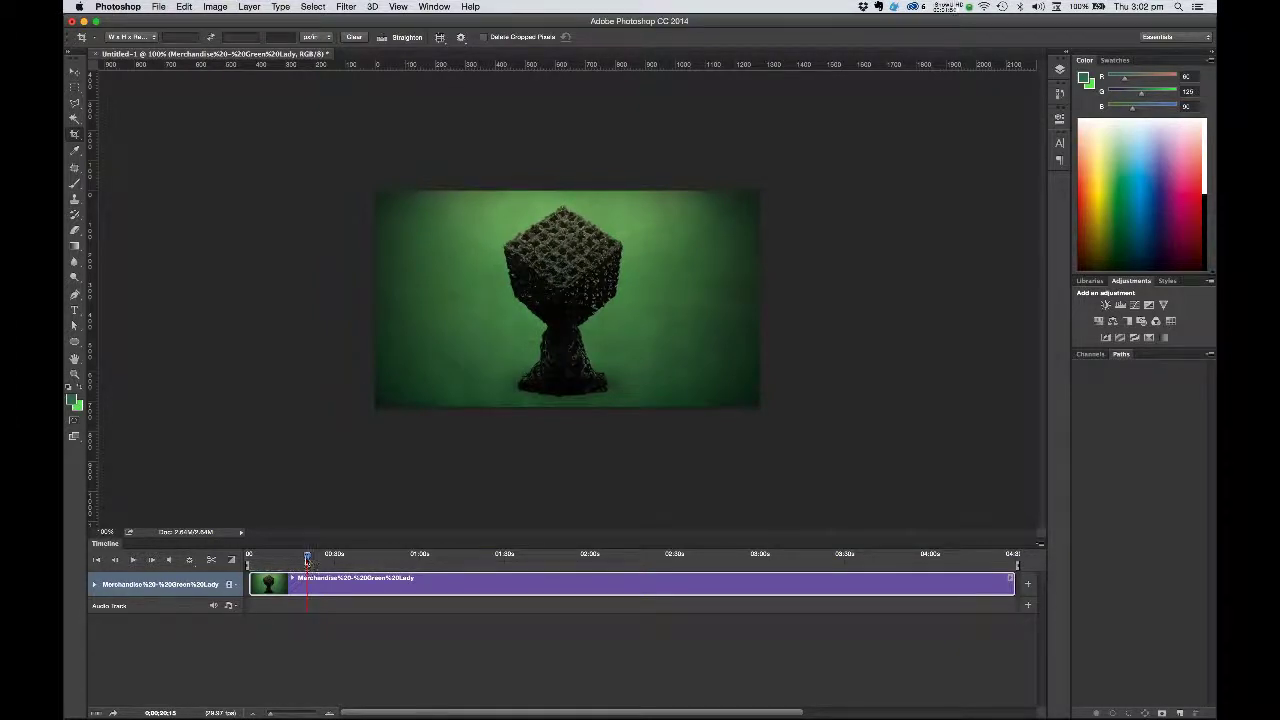
mouse_move(306, 560)
mouse_move(254, 587)
drag(254, 587, 306, 589)
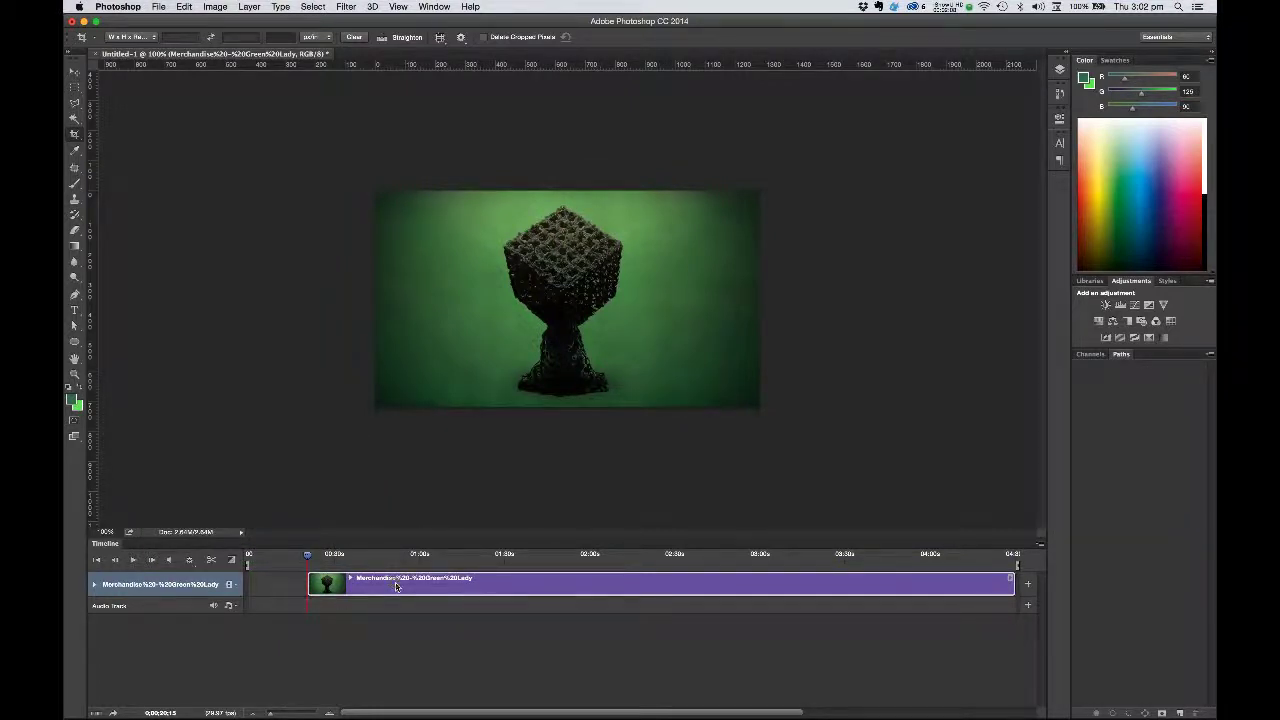
- Trim the clip's end to about 24 seconds, play it from the first frame, and return the playhead to the start
mouse_move(383, 585)
mouse_down()
mouse_move(323, 584)
mouse_move(336, 585)
mouse_move(316, 555)
mouse_move(330, 555)
mouse_move(248, 551)
mouse_move(319, 559)
mouse_up()
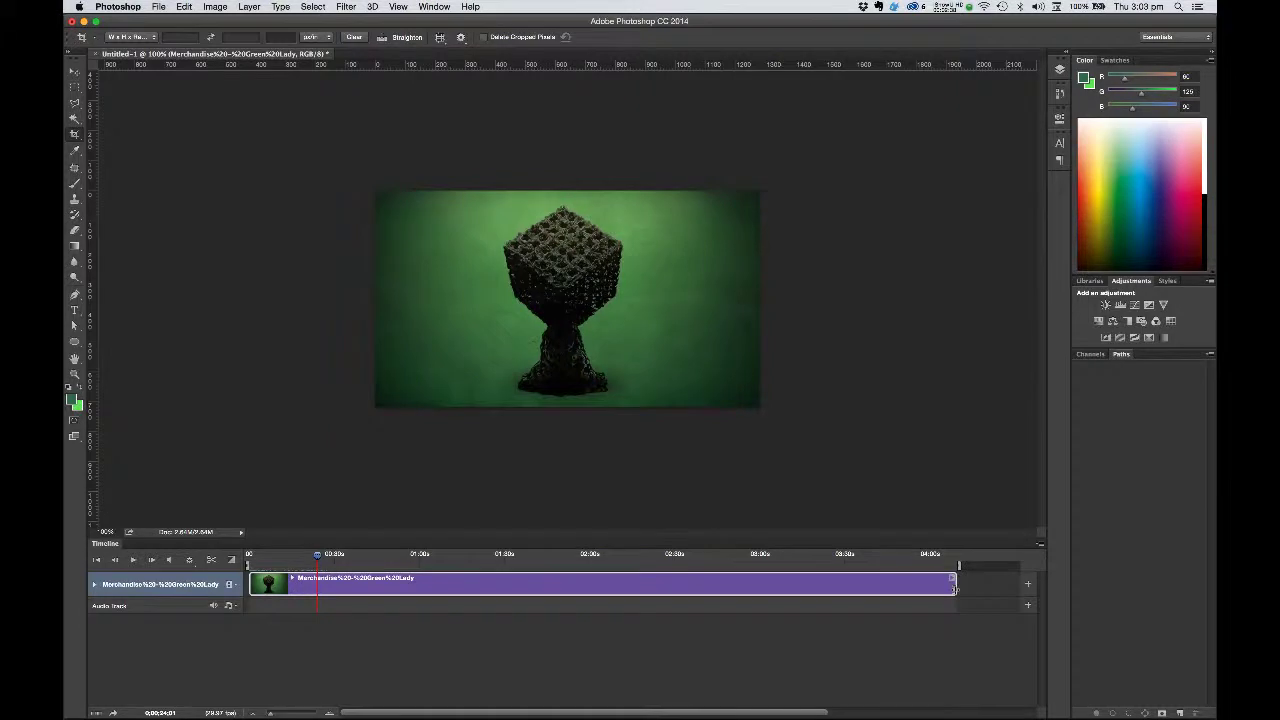
drag(954, 589, 321, 589)
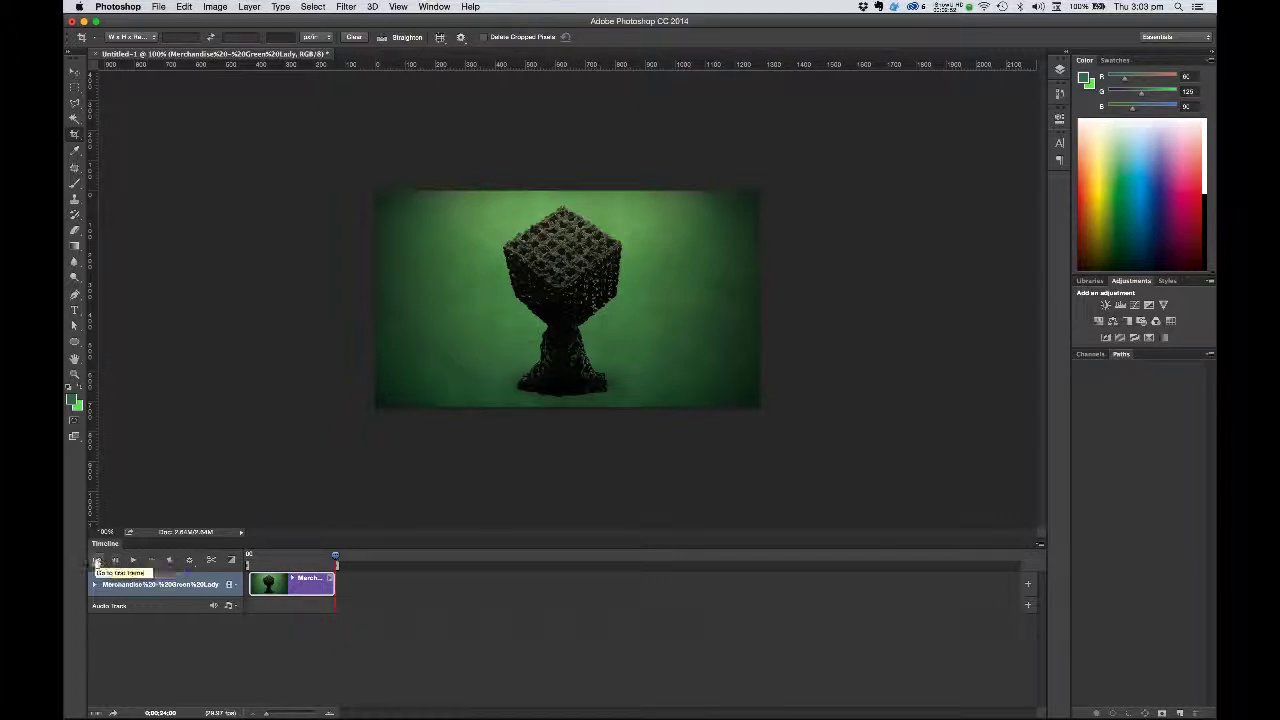
click(96, 560)
click(133, 560)
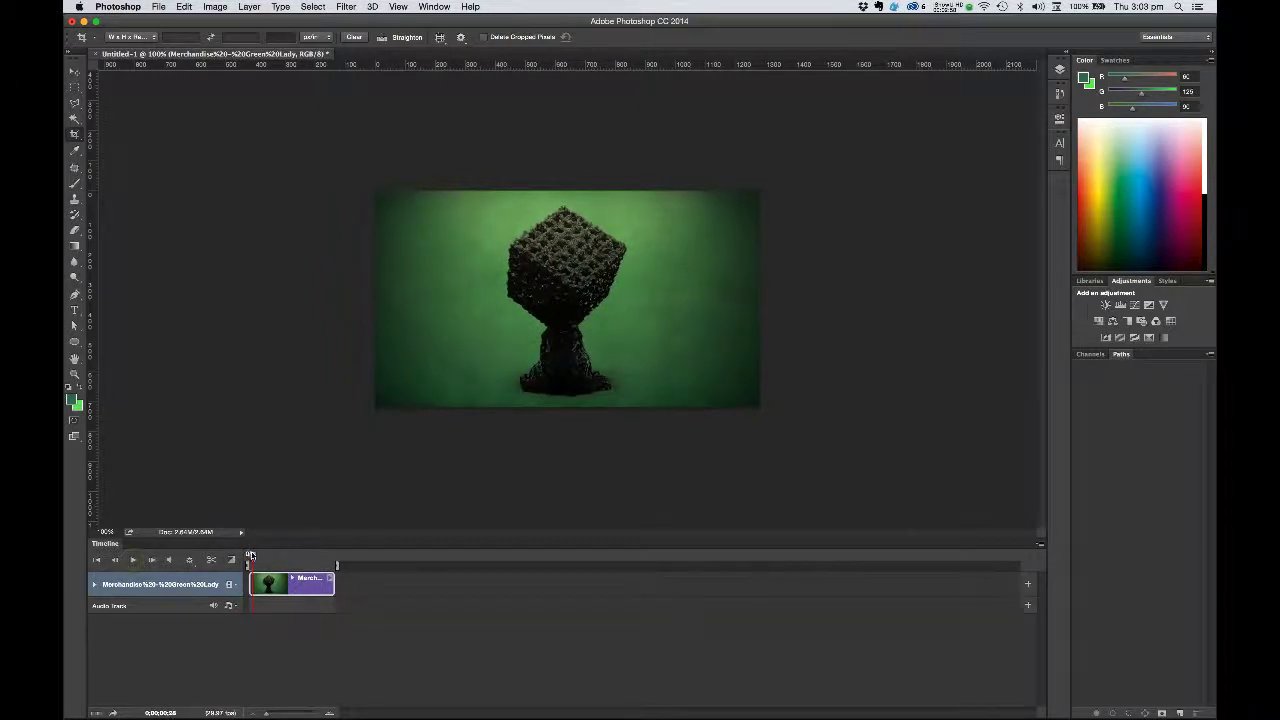
mouse_move(250, 556)
mouse_down()
mouse_move(340, 565)
mouse_move(246, 558)
mouse_up()
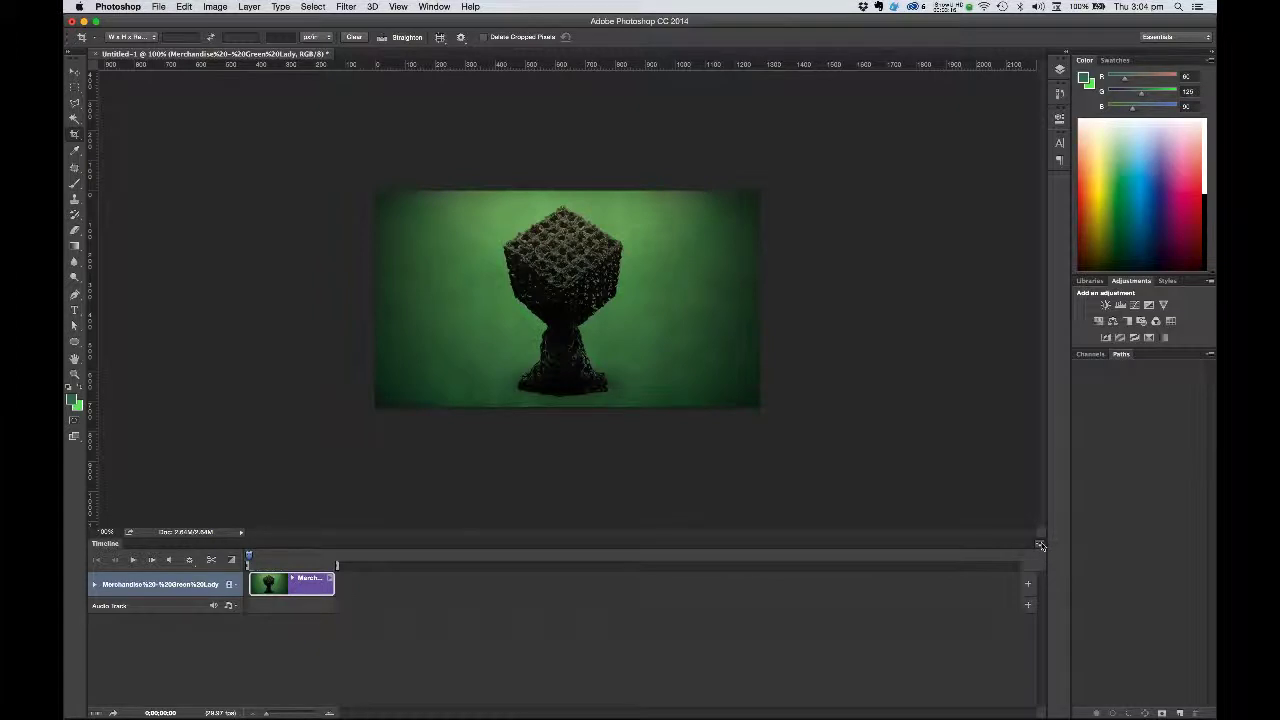
- Open the Render Video settings, look at the Adobe Media Encoder options, and choose Photoshop Image Sequence as the output type
click(1040, 545)
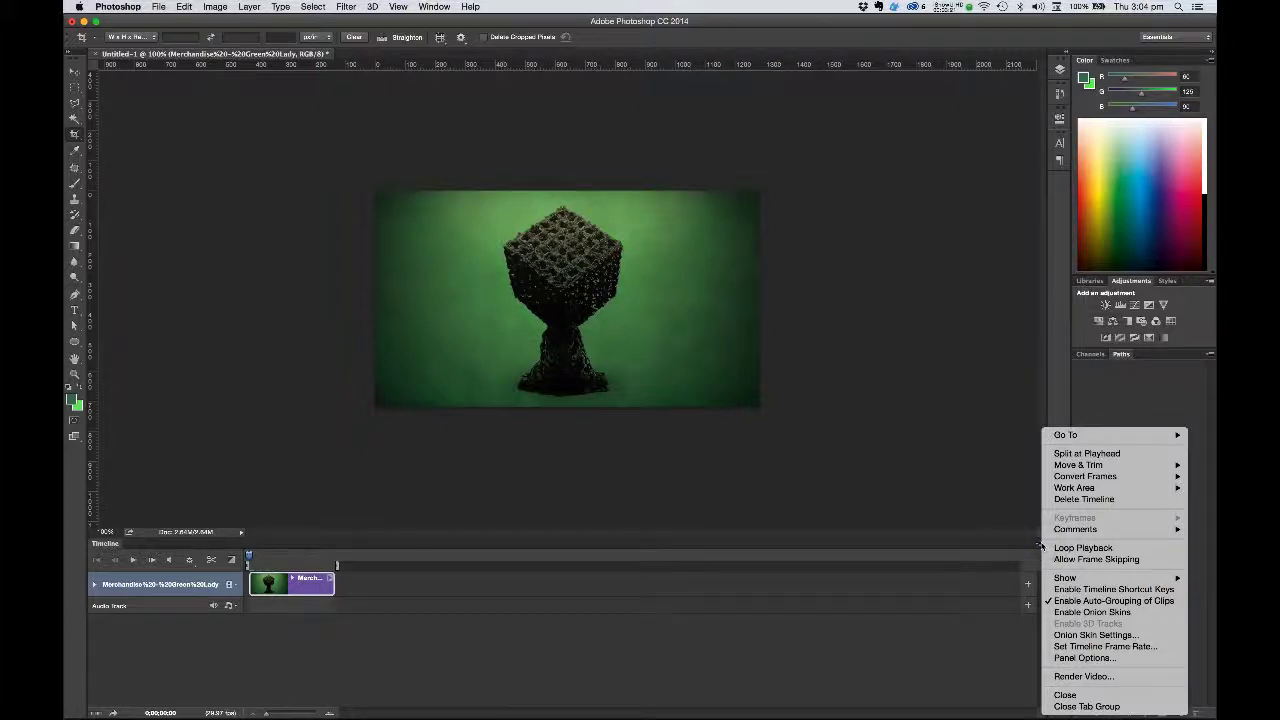
click(1085, 678)
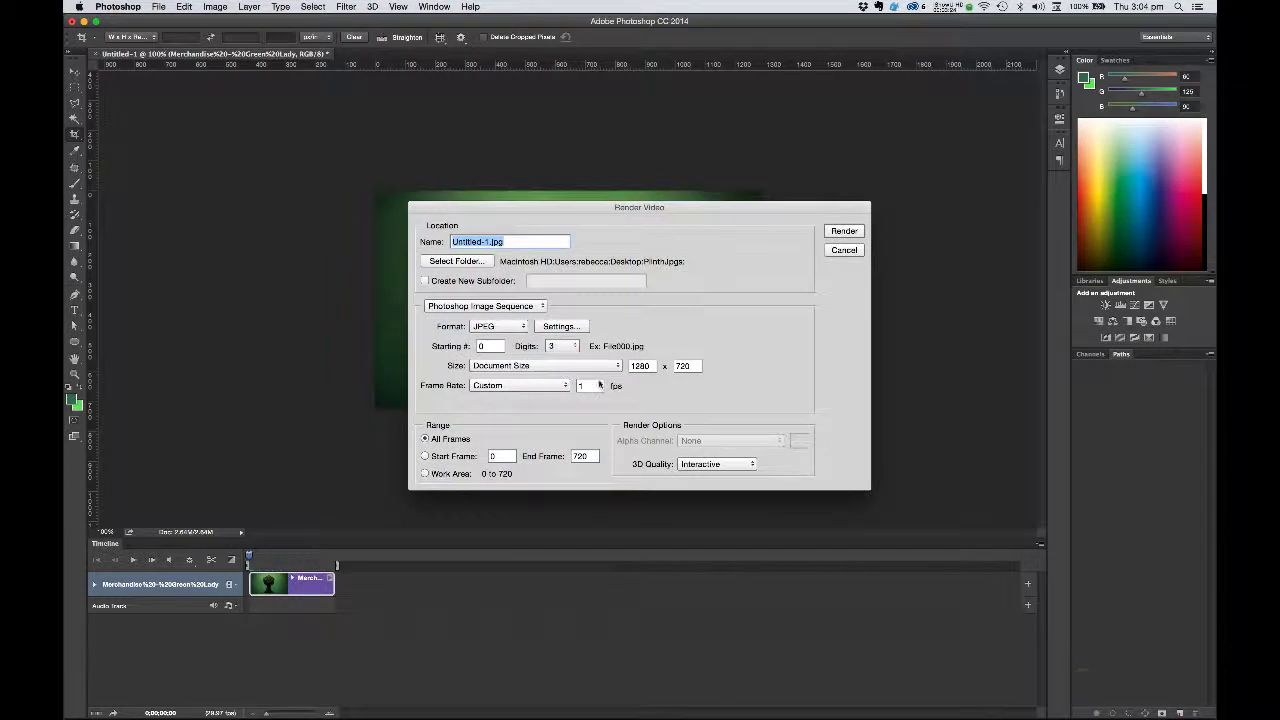
click(474, 306)
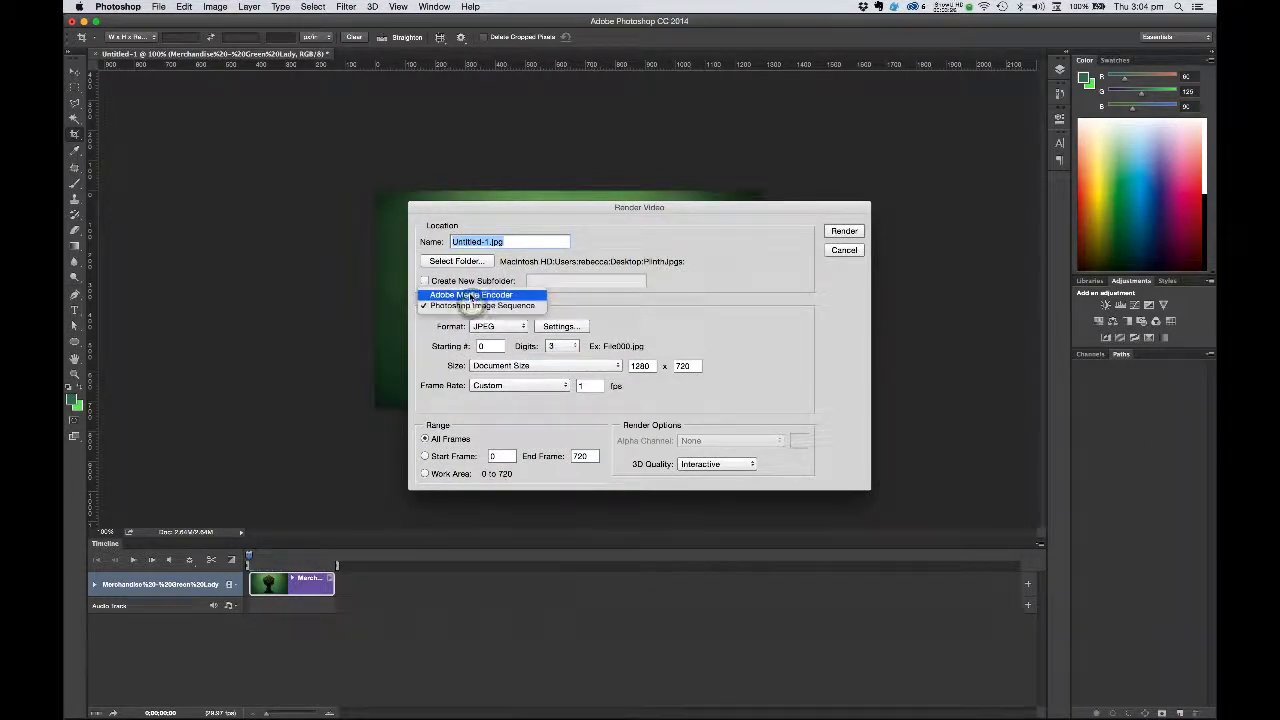
click(470, 295)
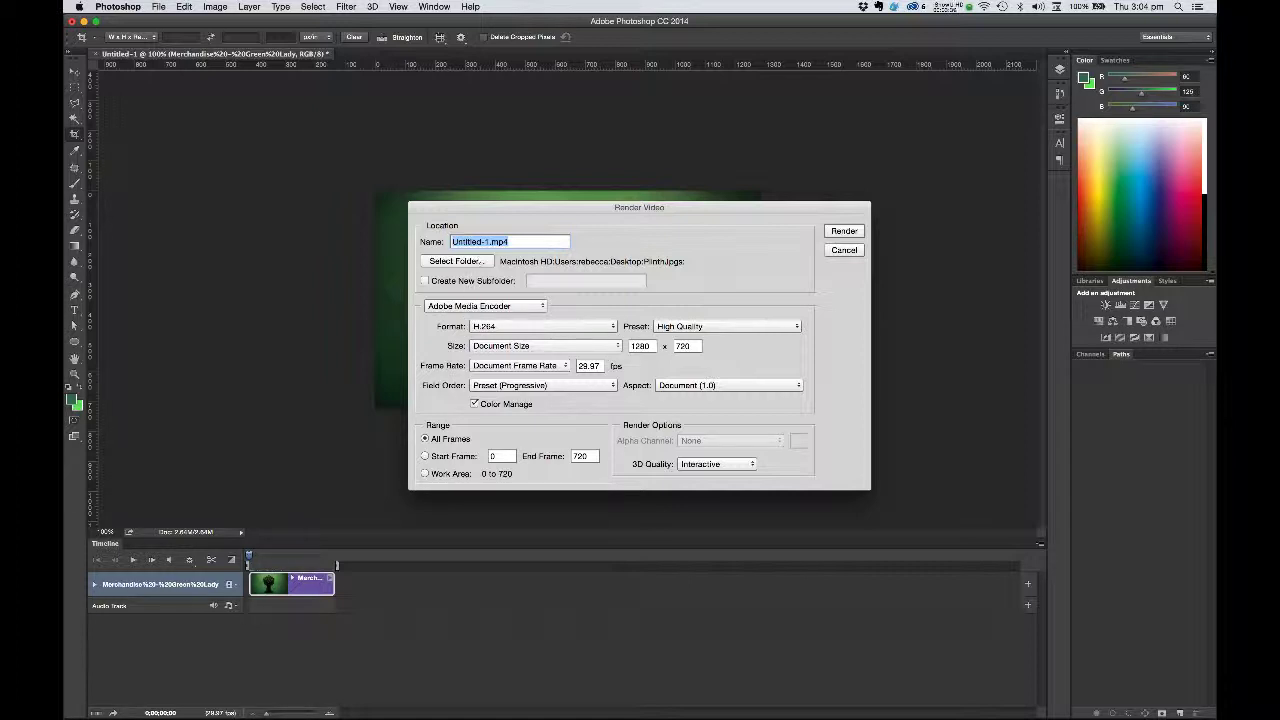
click(465, 306)
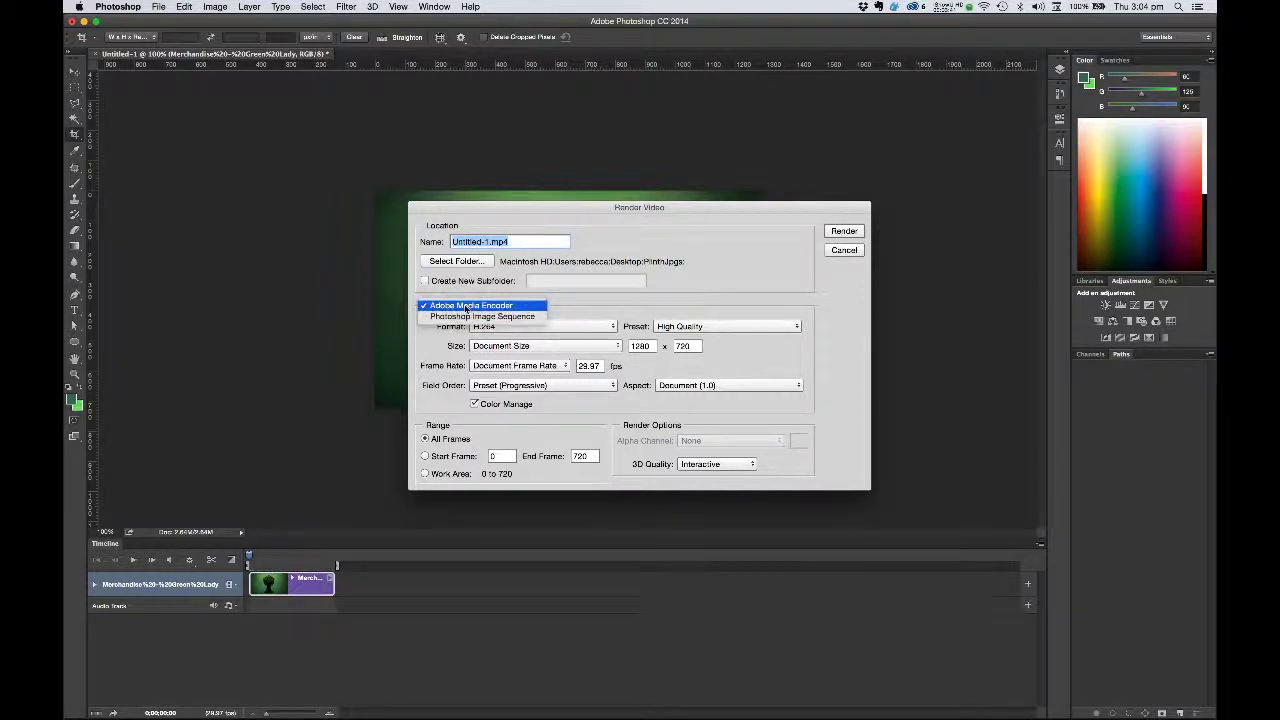
click(465, 316)
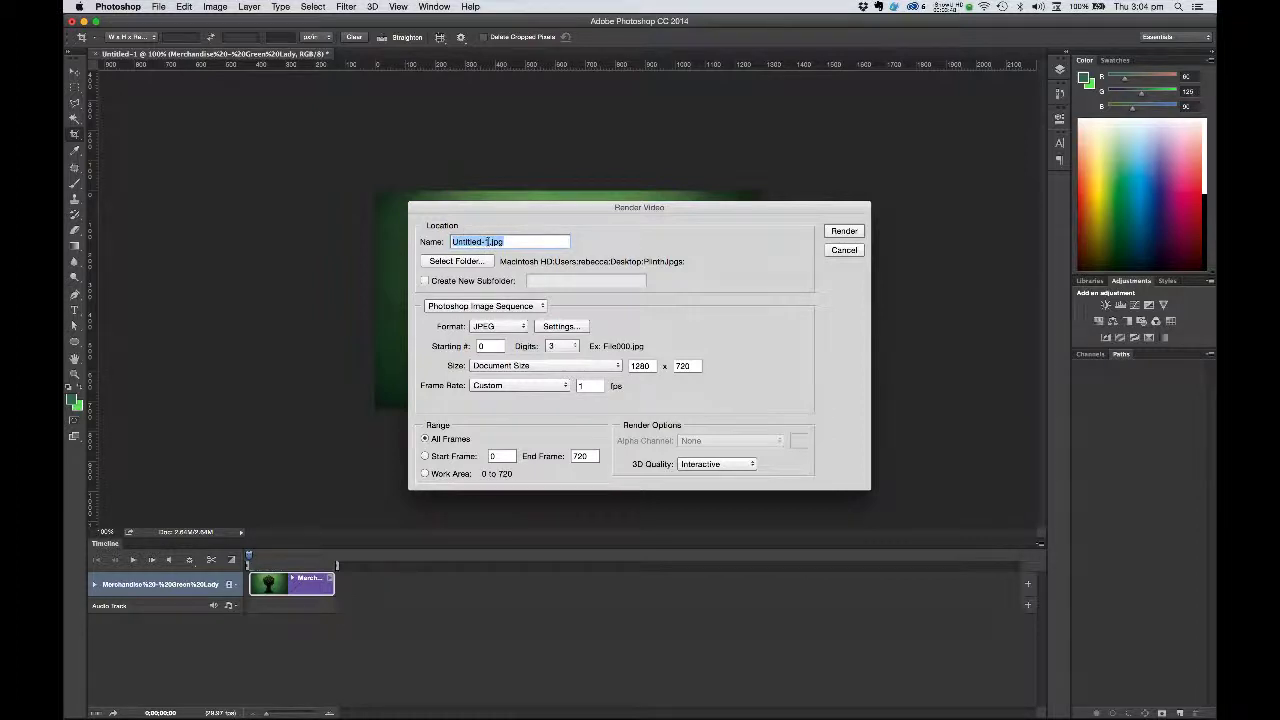
- Name the rendered image sequence Plinth, keeping the .jpg extension
click(486, 241)
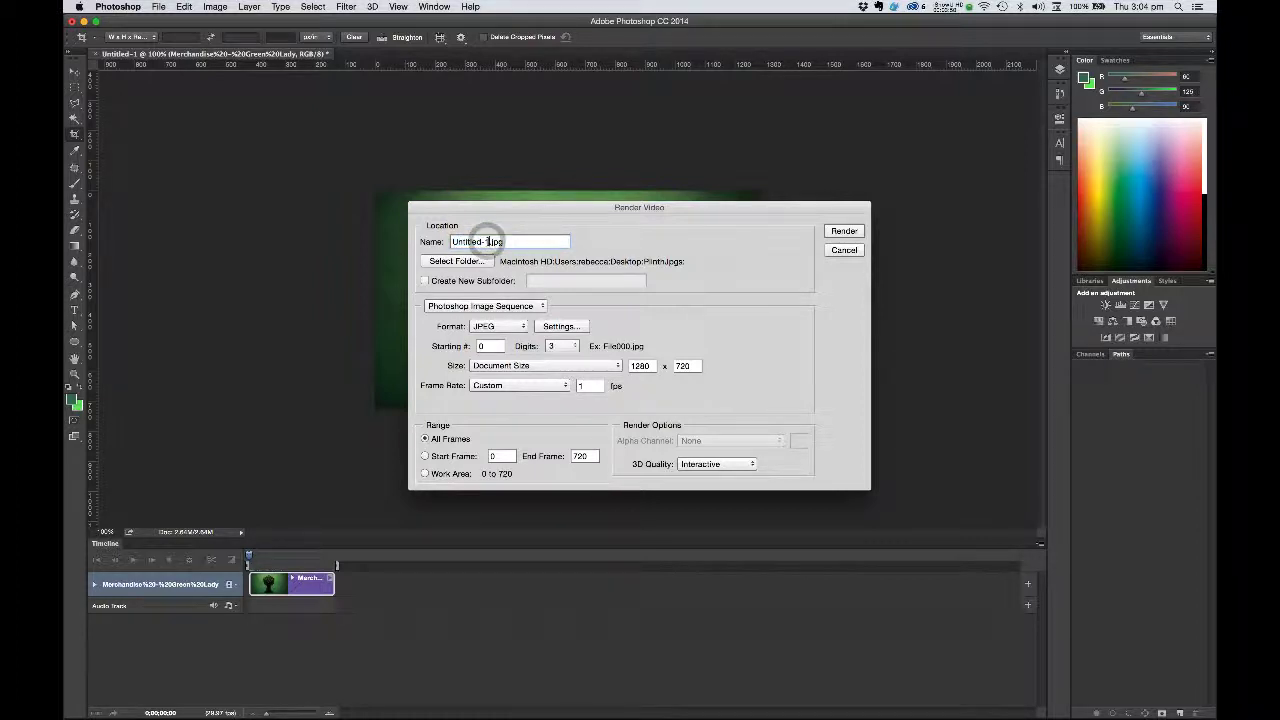
drag(486, 241, 453, 241)
text(Pli)
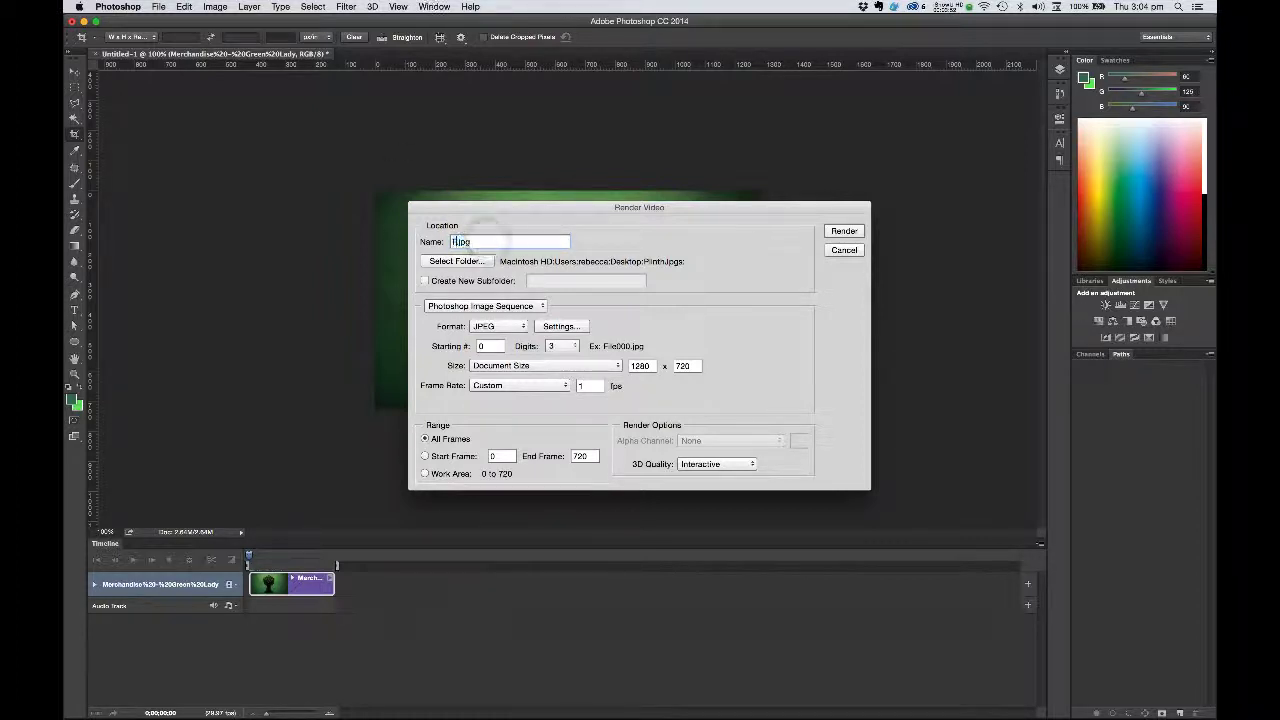
text(nth)
- Create a new render folder named Plinthimages on the Desktop
click(455, 261)
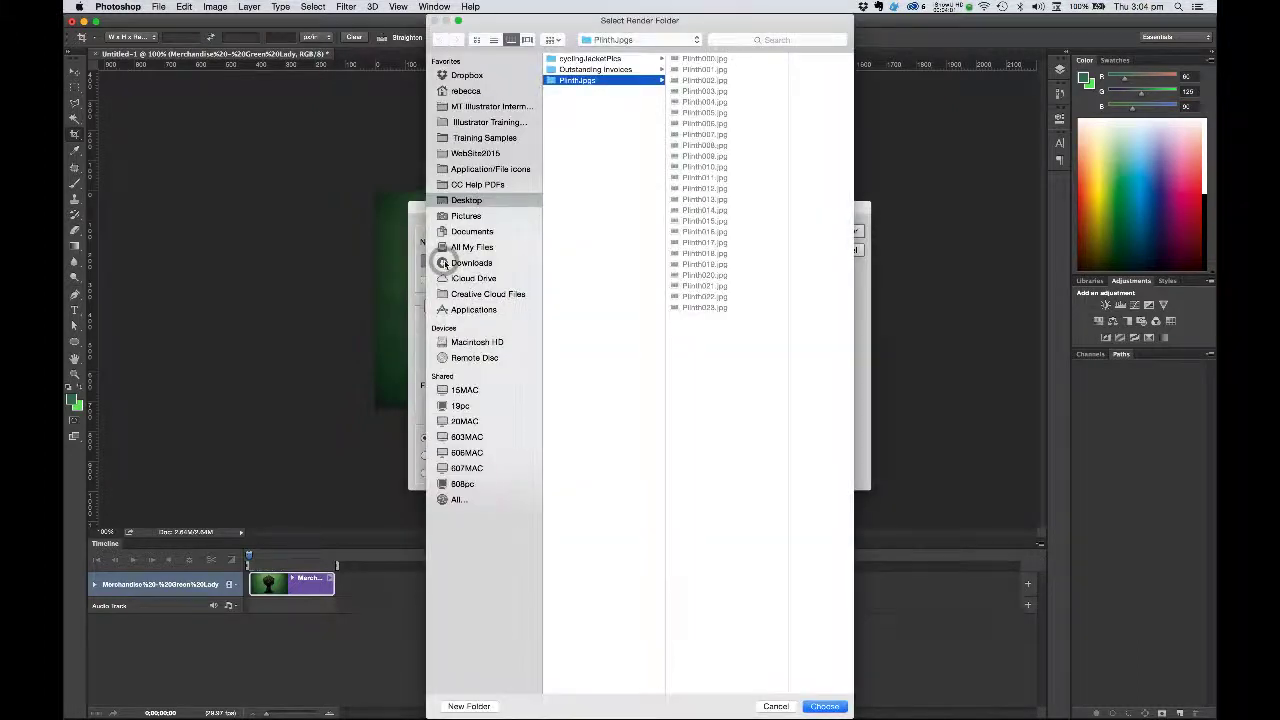
click(462, 201)
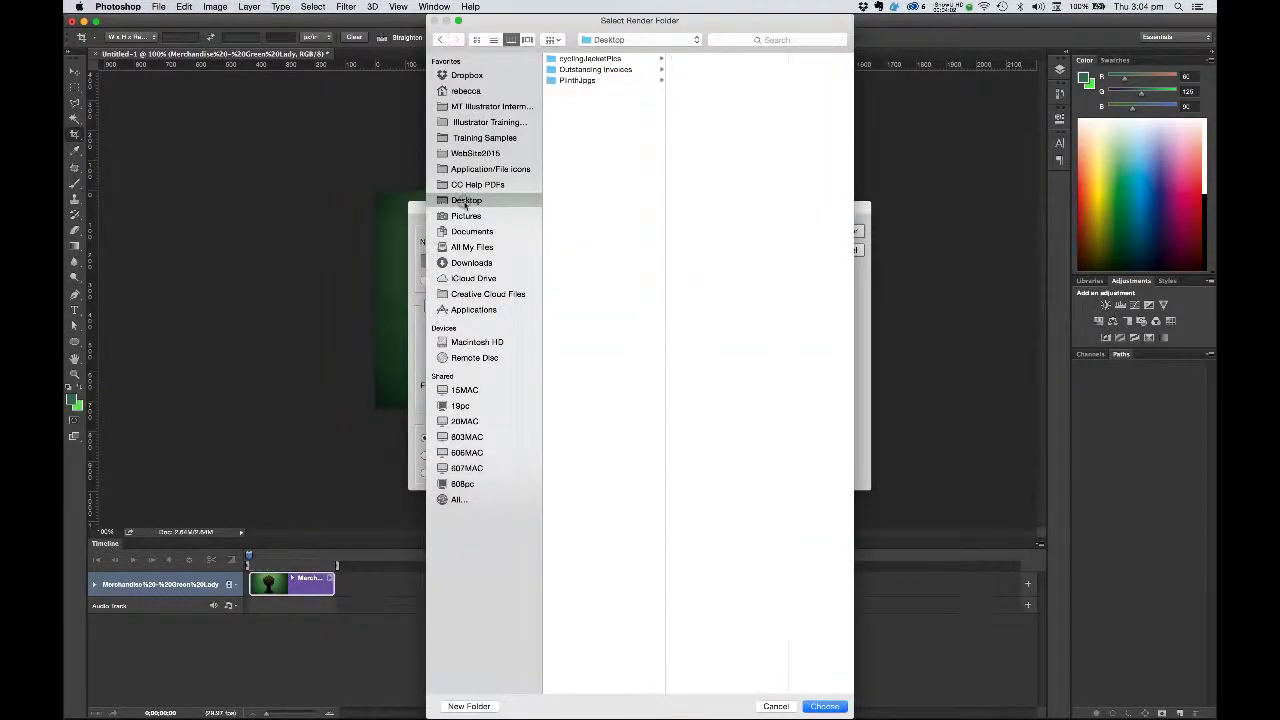
click(469, 706)
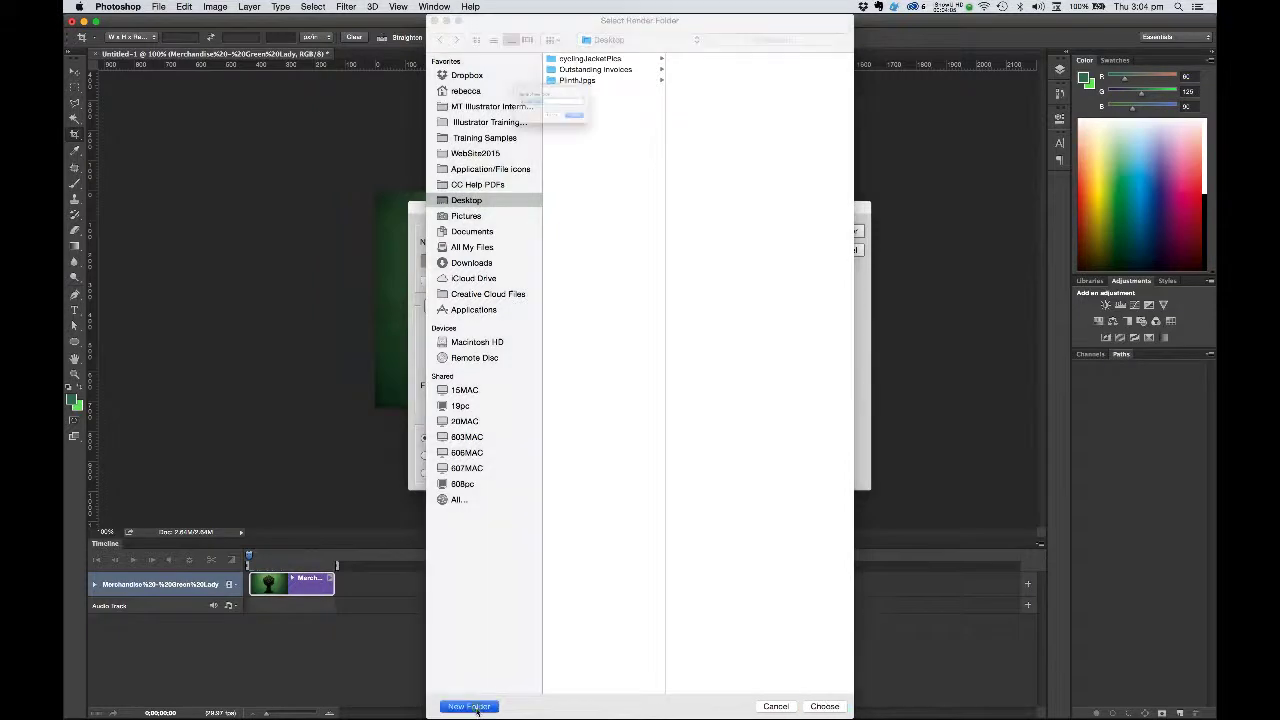
text(Plin)
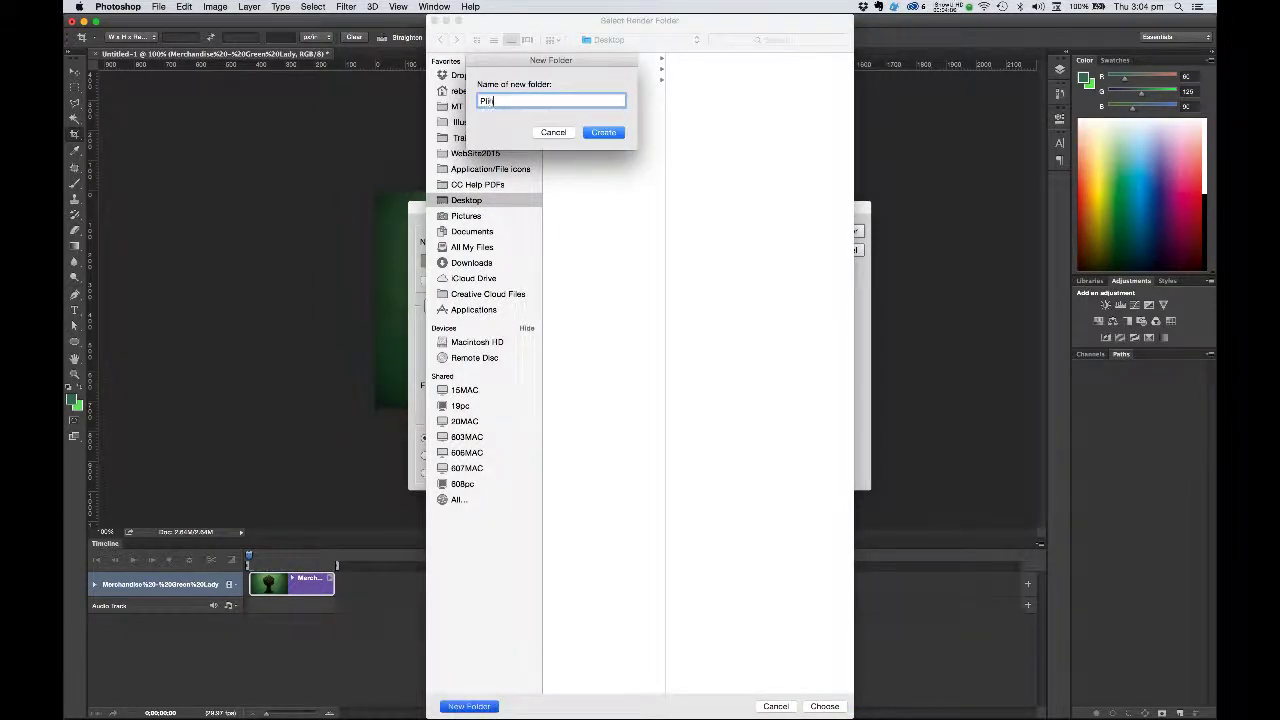
text(thimages)
click(604, 133)
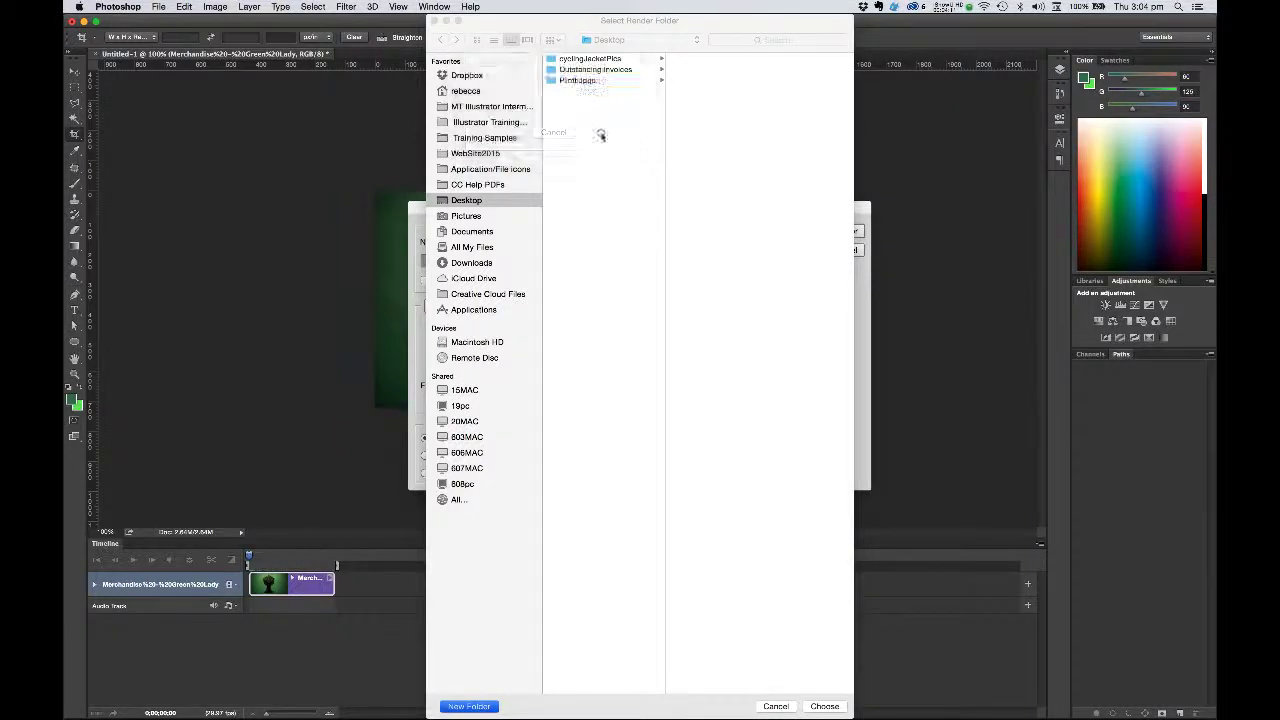
- Use the PlinthImages folder as the render location and render the JPEG sequence at a custom frame rate of 1 fps
click(822, 706)
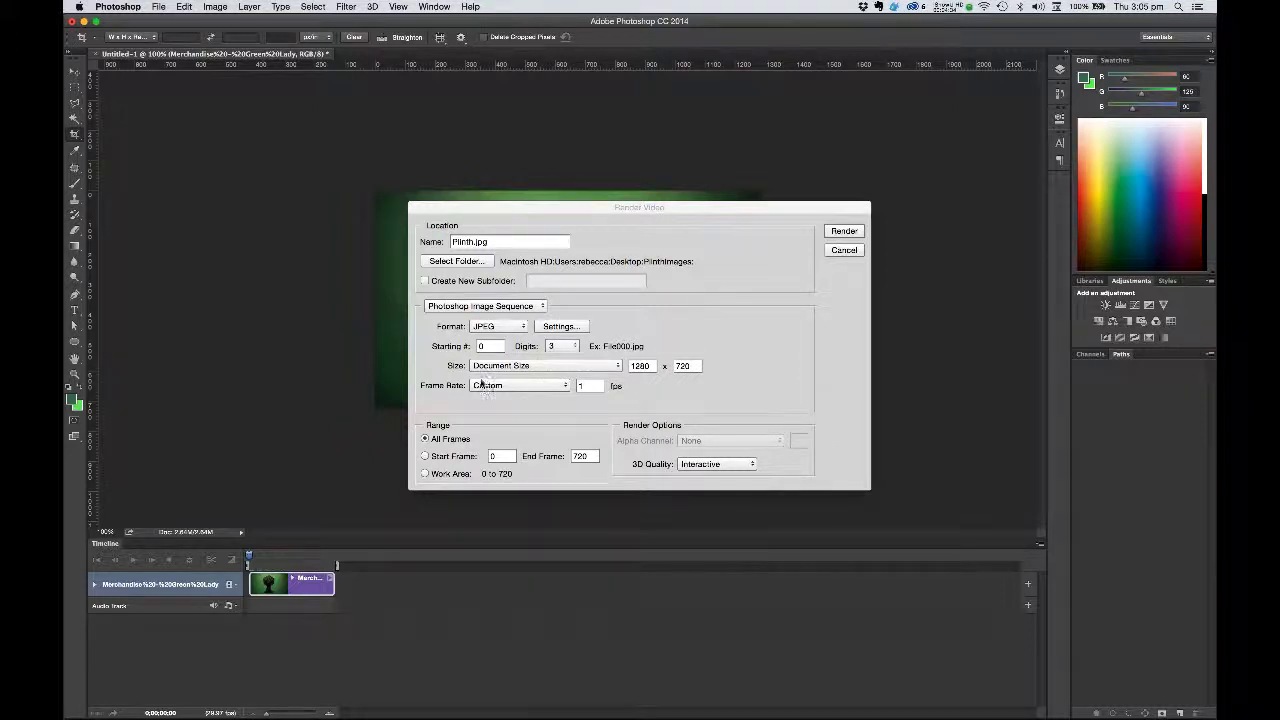
click(590, 385)
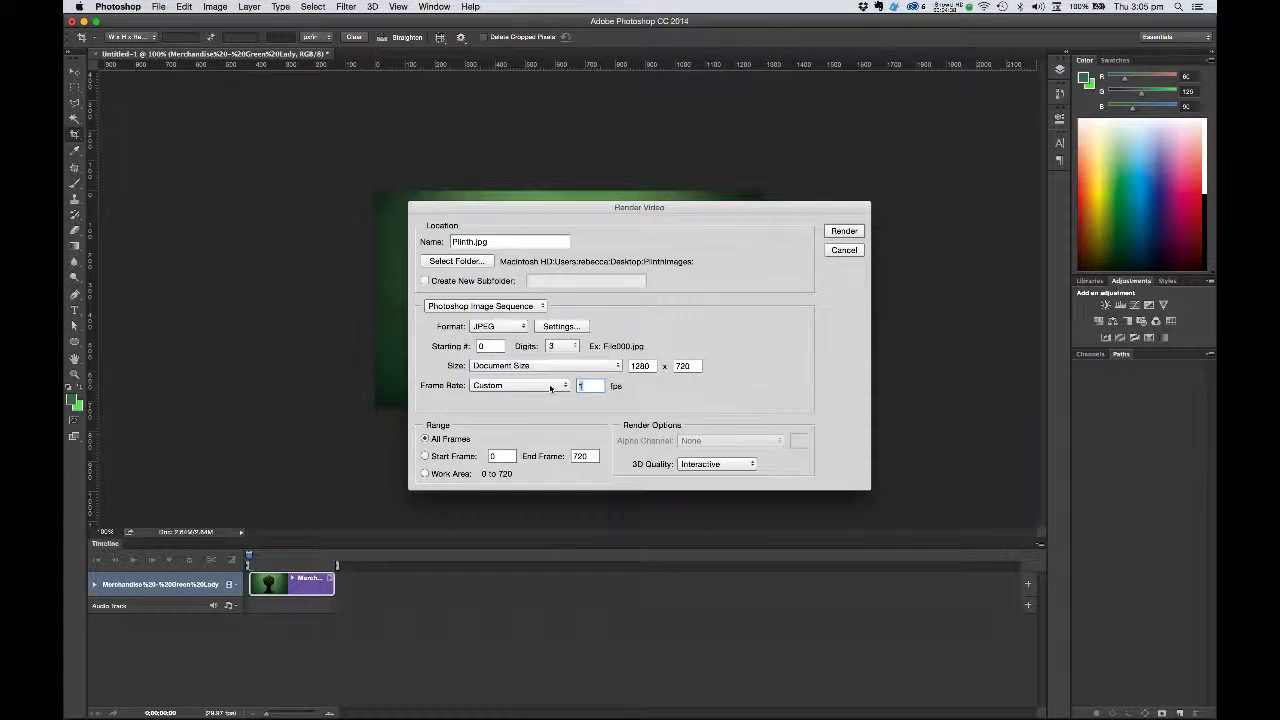
click(550, 386)
text(24)
key(BackSpace)
key(BackSpace)
text(1)
click(857, 231)
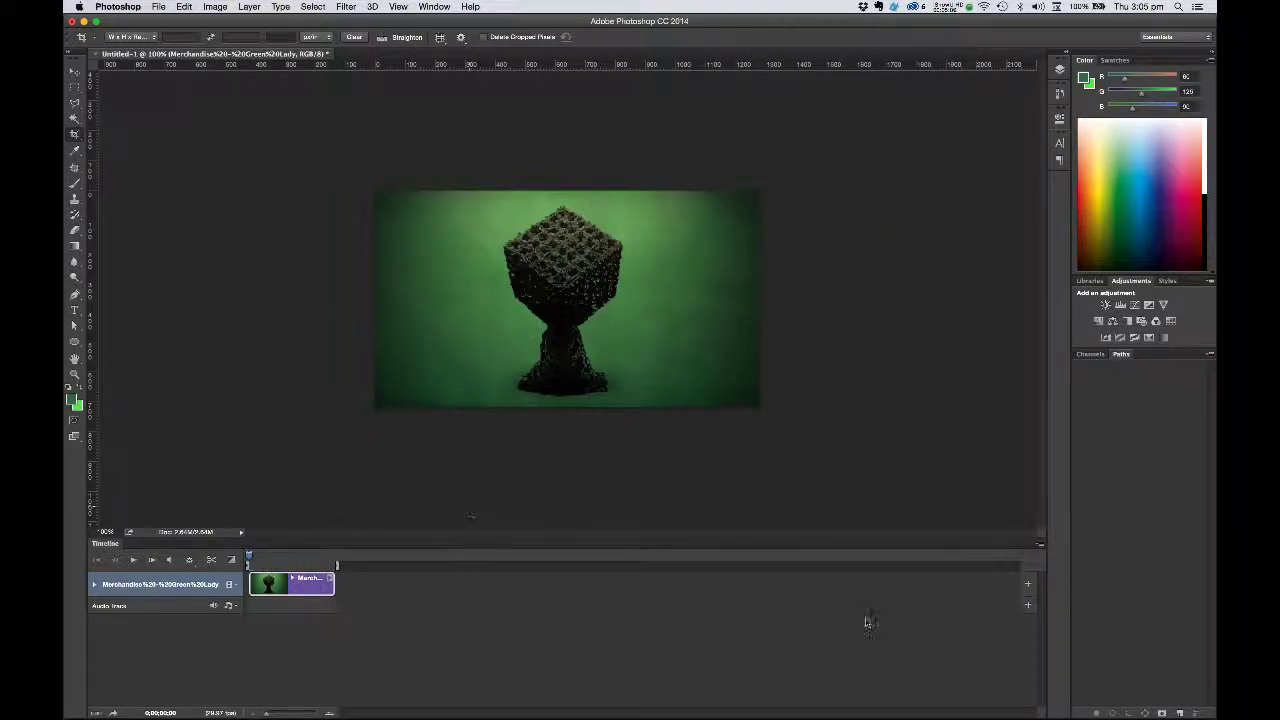
- Reopen the Render Video settings, check the JPEG quality and format options, and close the settings without rendering
click(1039, 545)
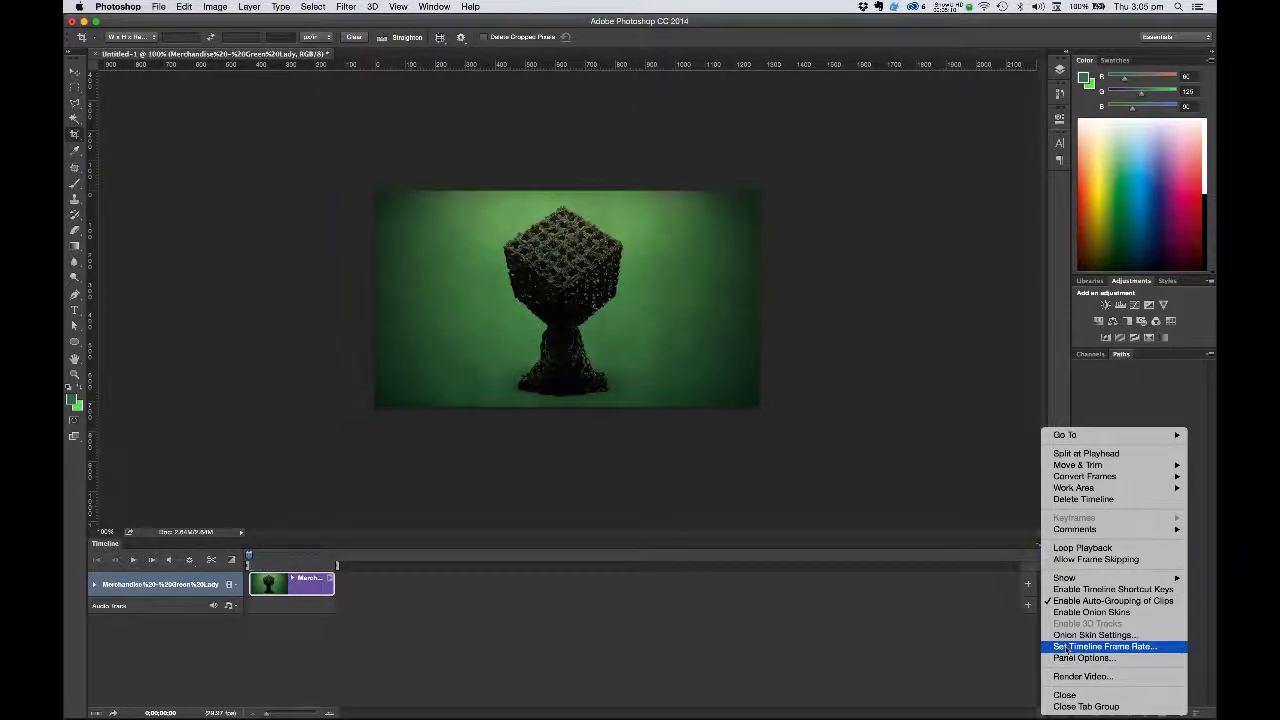
click(1064, 677)
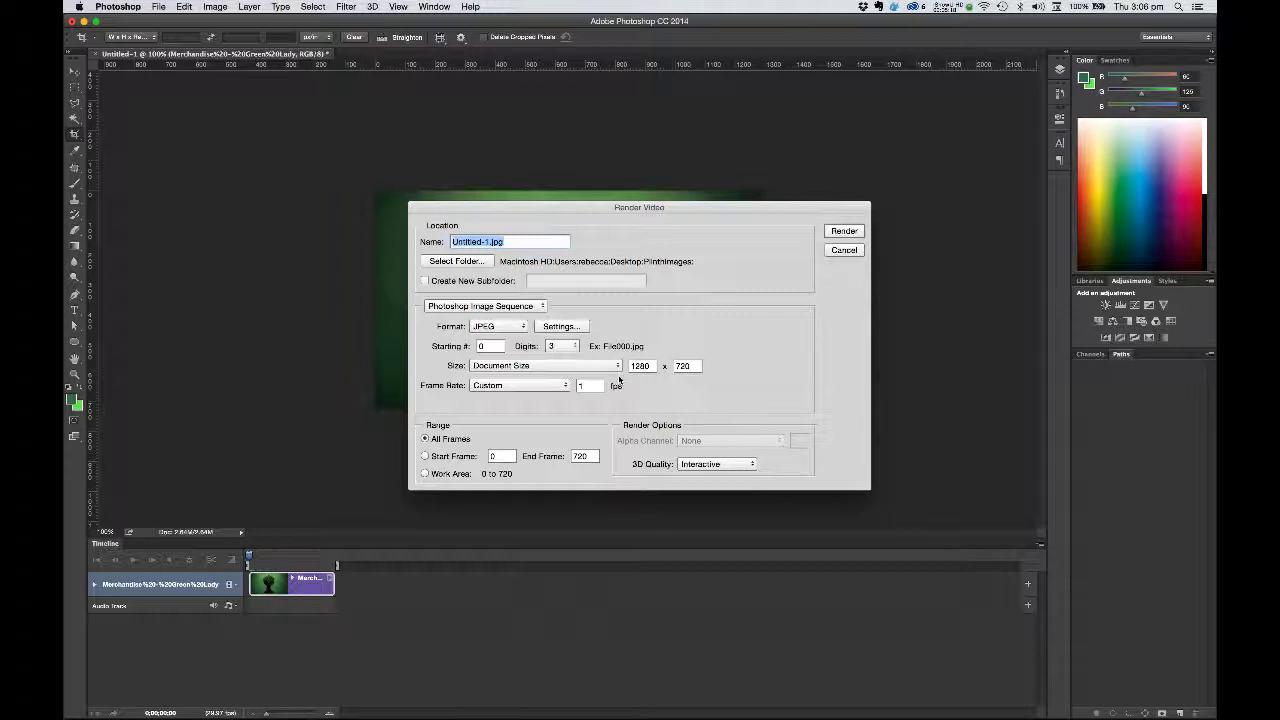
click(584, 327)
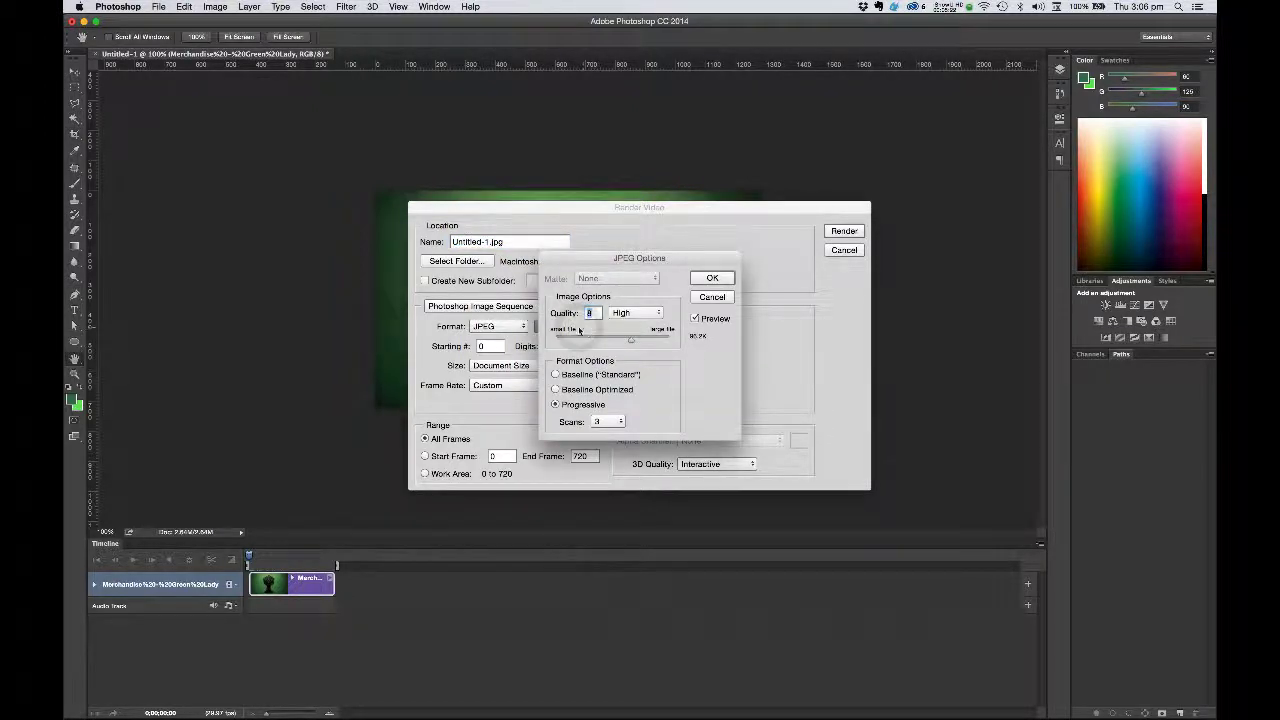
click(710, 278)
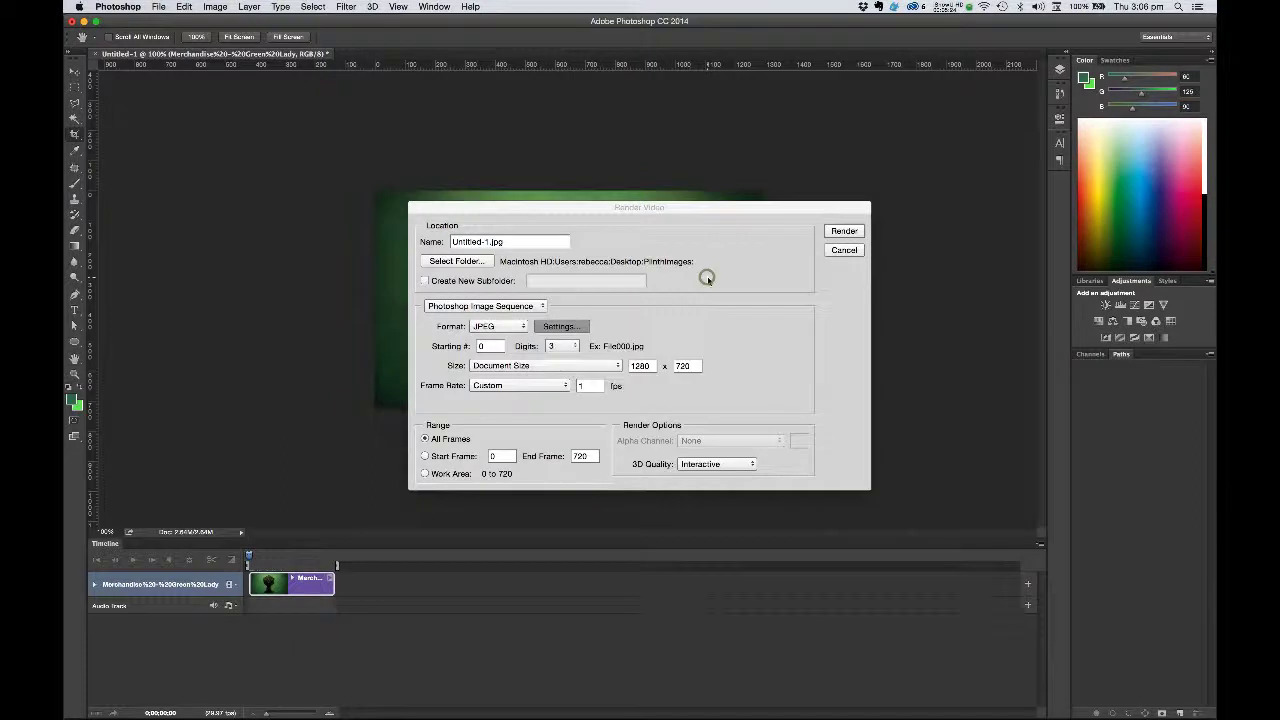
click(844, 250)
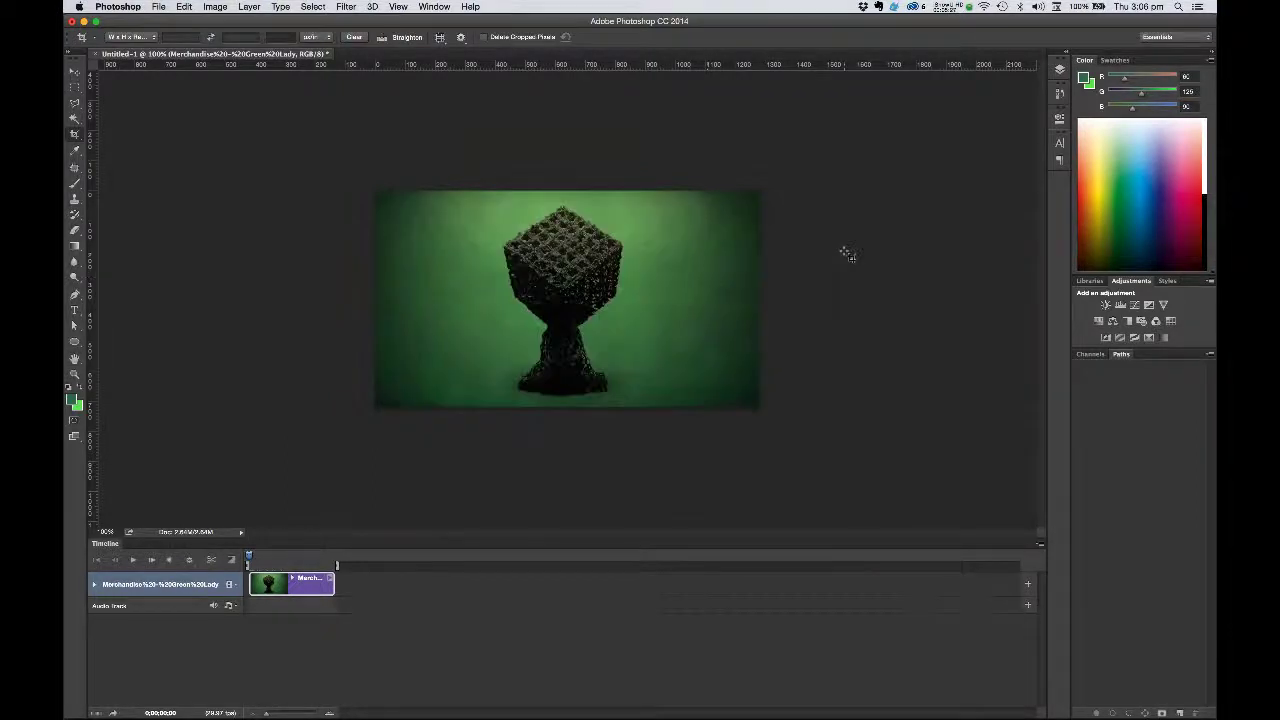
- Switch to Finder and hide all other applications
key(super+Tab)
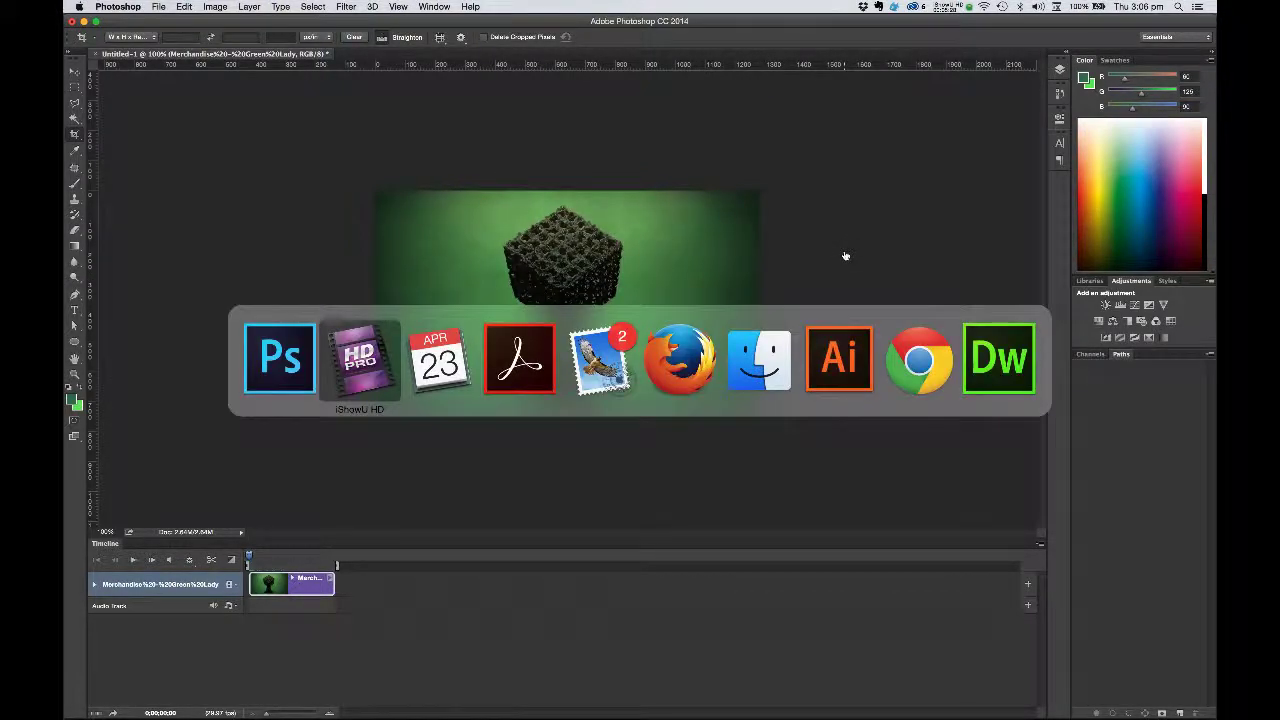
key(super+Tab)
key(super+Tab)
key(super+Tab)
key(super+Tab)
key(super+Tab)
key(super+Tab)
key(shift+super+Tab)
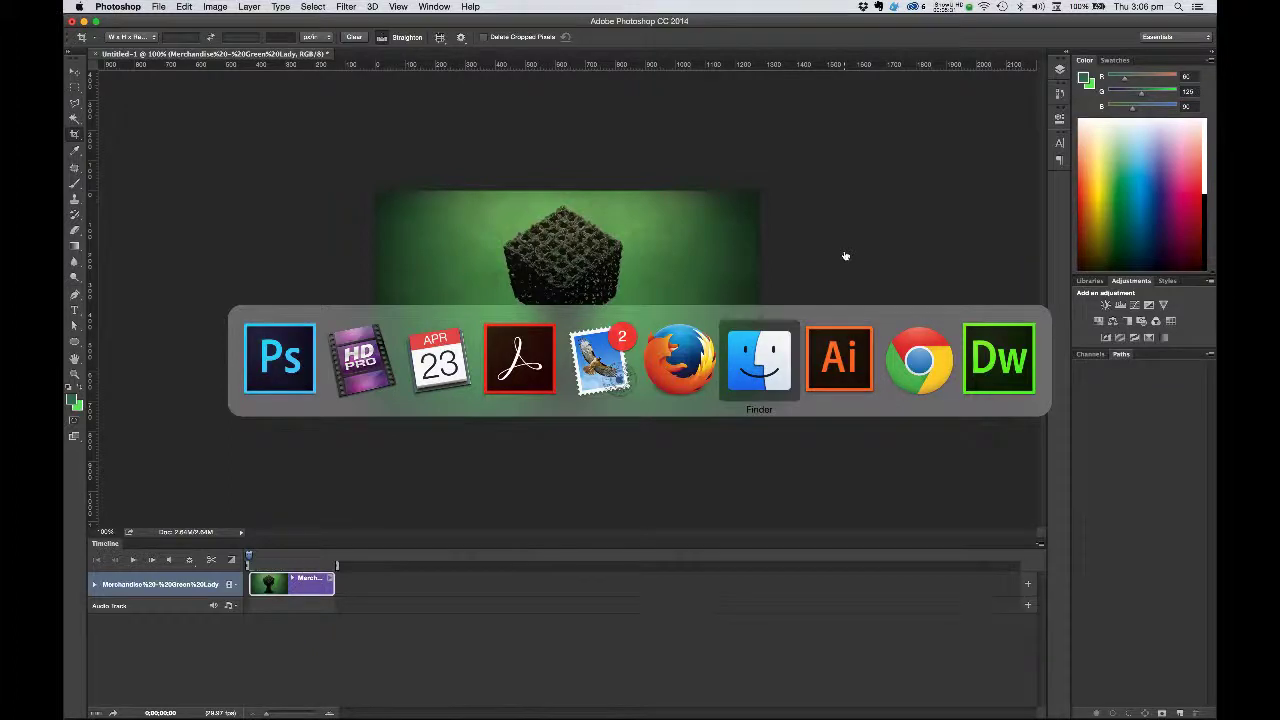
key(super+alt+h)
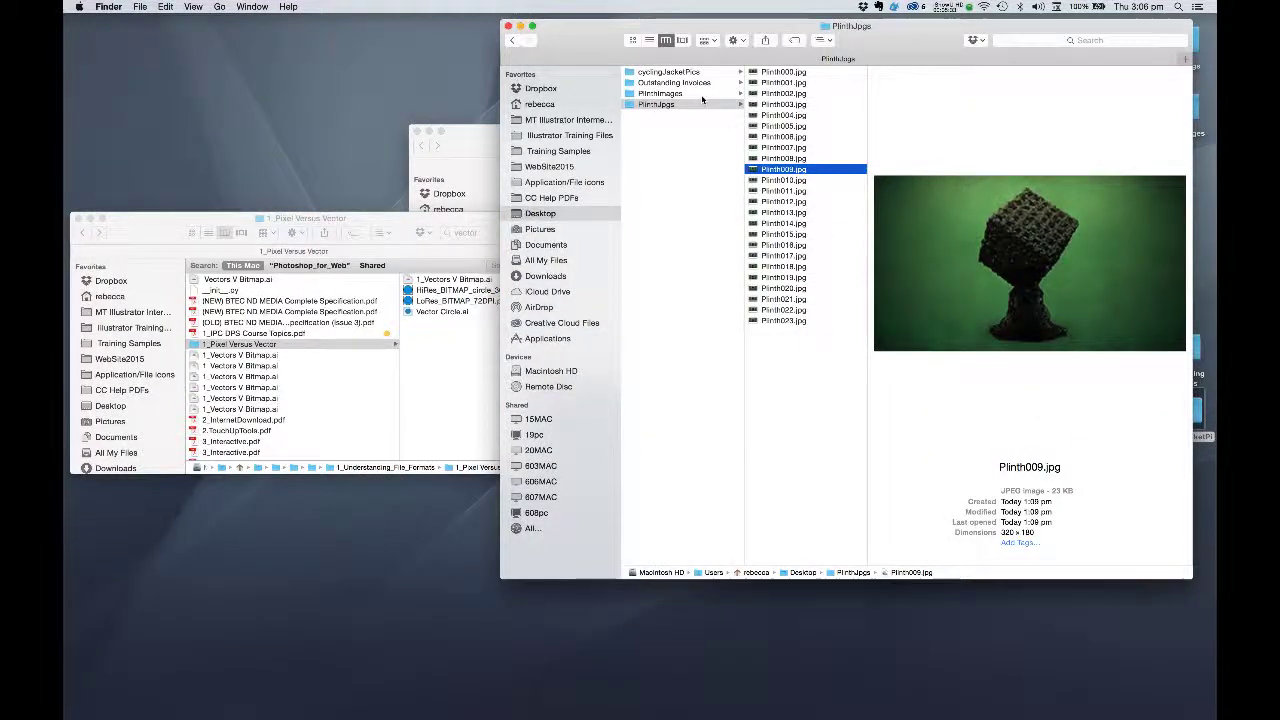
- Open the PlinthImages folder on the Desktop and preview the rendered frames from Plinth000.jpg through Plinth008.jpg
click(677, 94)
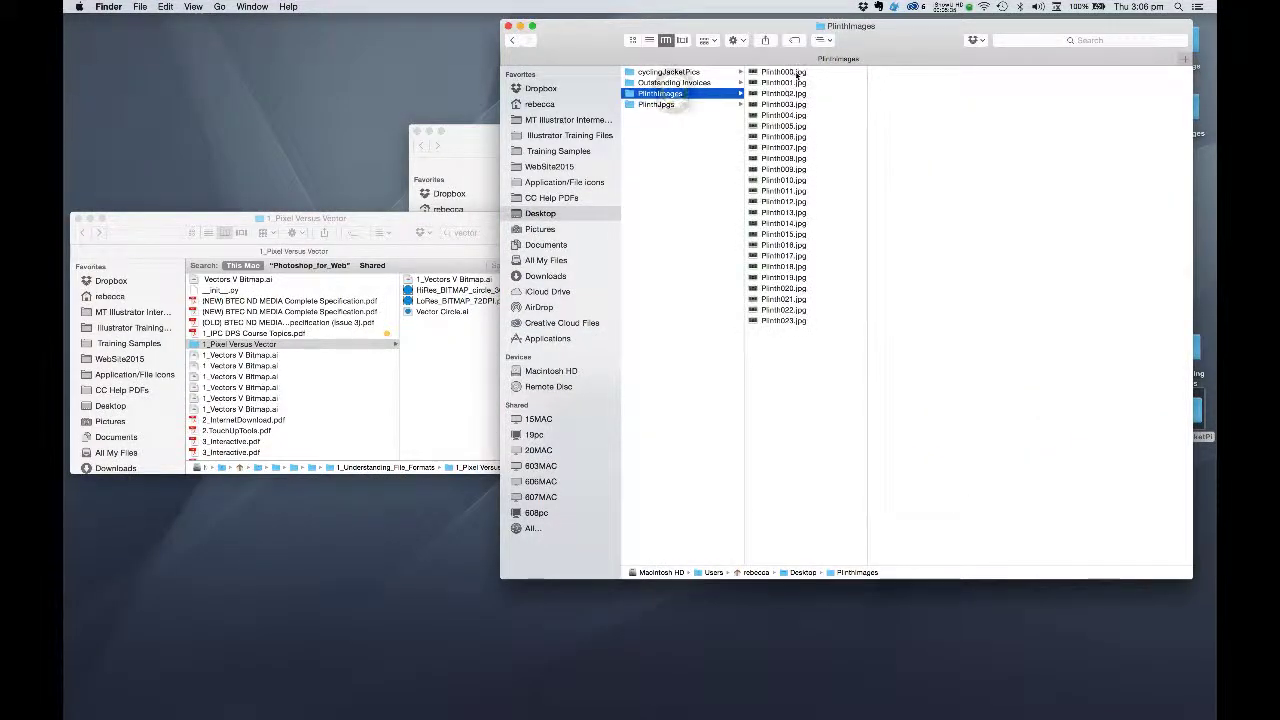
click(792, 72)
key(Down)
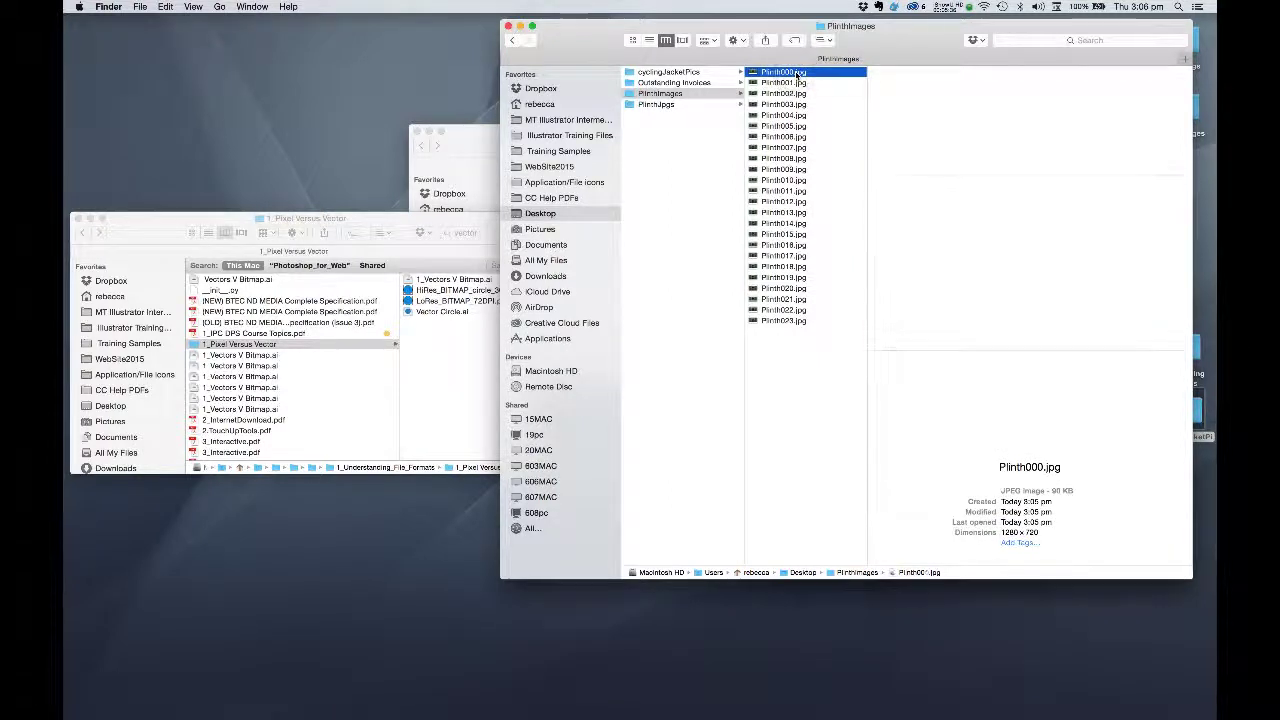
key(Down)
key(Down)
key(Down)
key(Down)
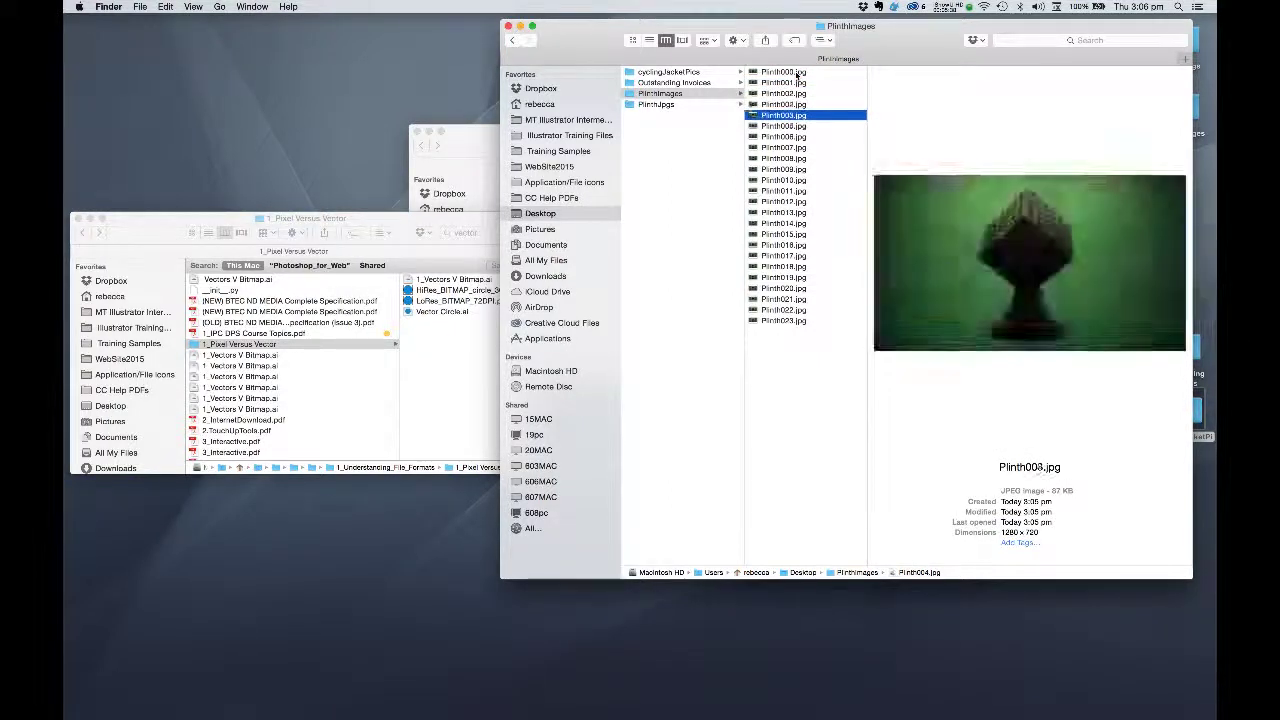
key(Down)
key(Down)
key(Down)
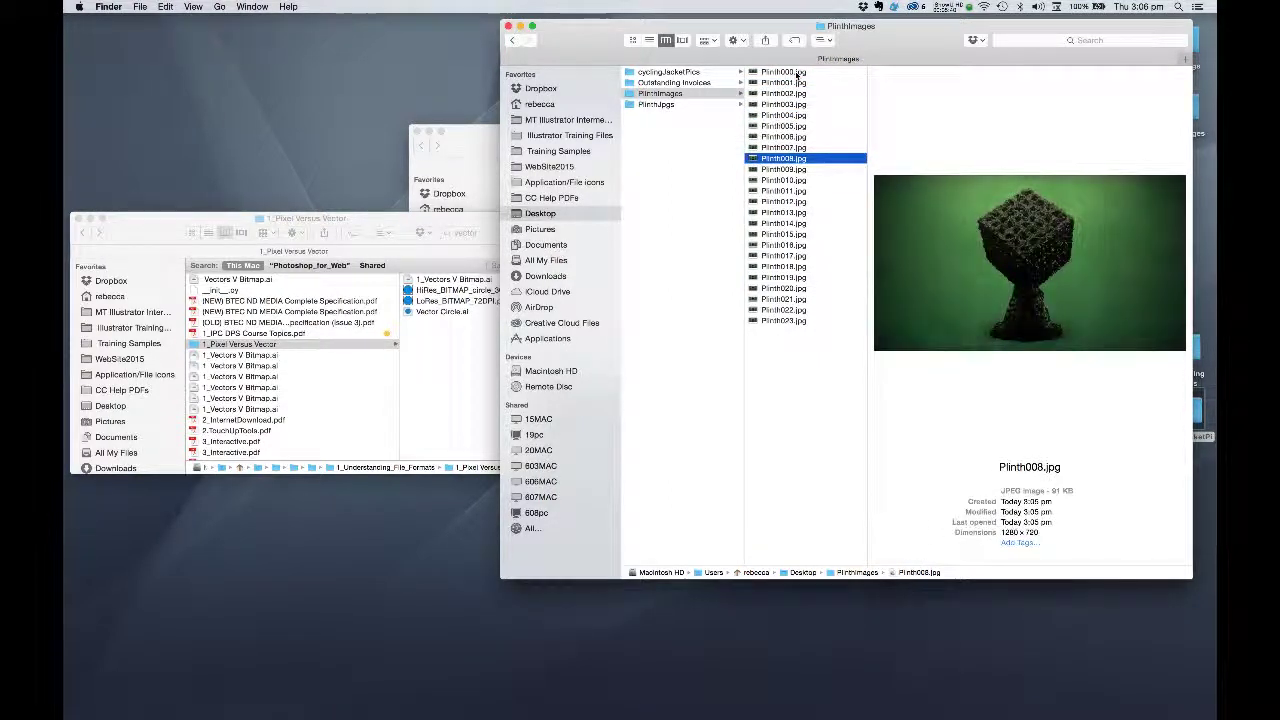